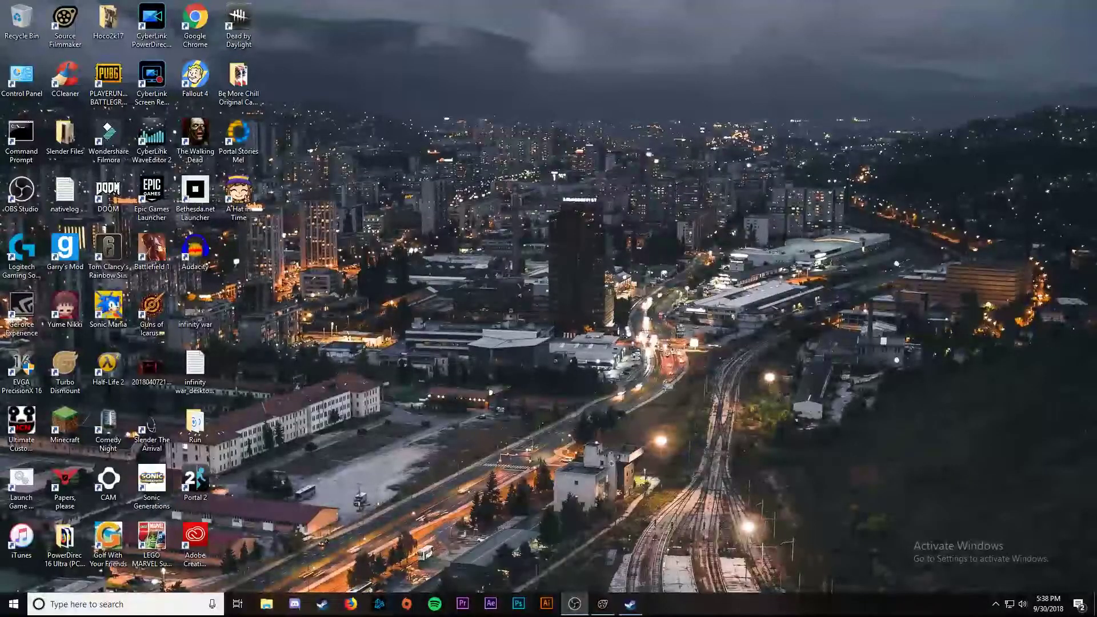
Step: Bring Steam forward and filter the library to show only Software
{"action": "left_click", "coordinate": [630, 603]}
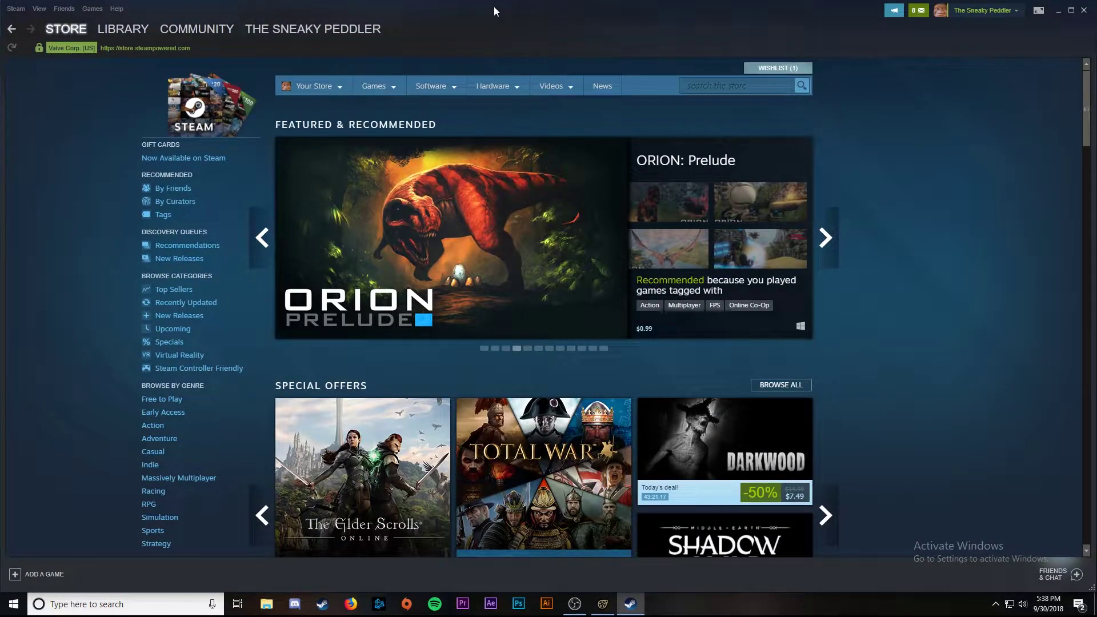
{"action": "left_click", "coordinate": [120, 26]}
{"action": "left_click", "coordinate": [145, 48]}
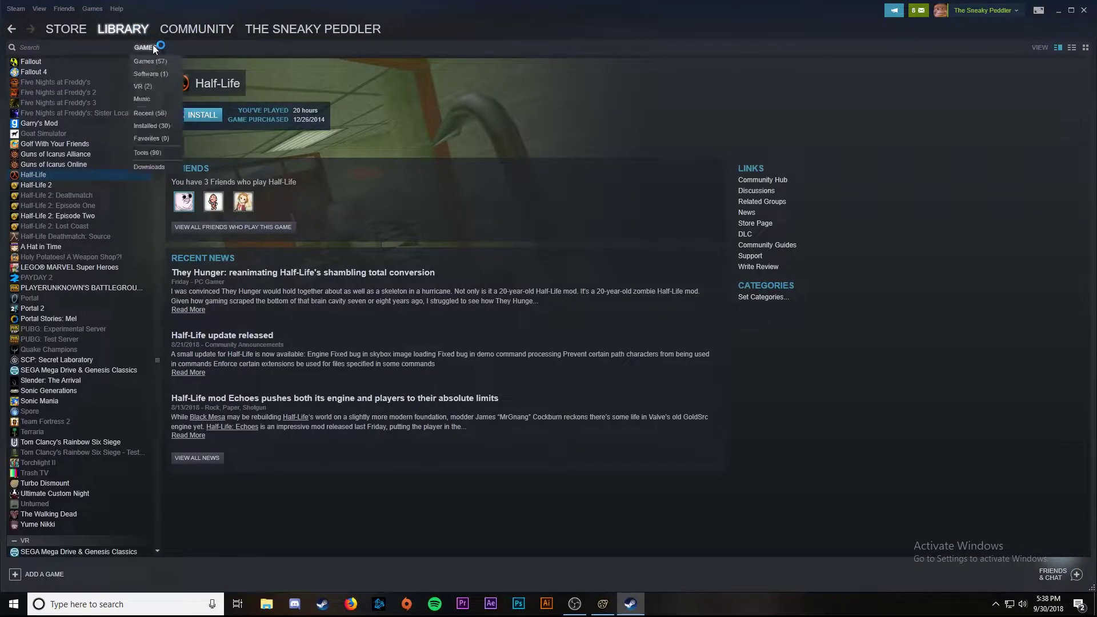
{"action": "left_click", "coordinate": [153, 72]}
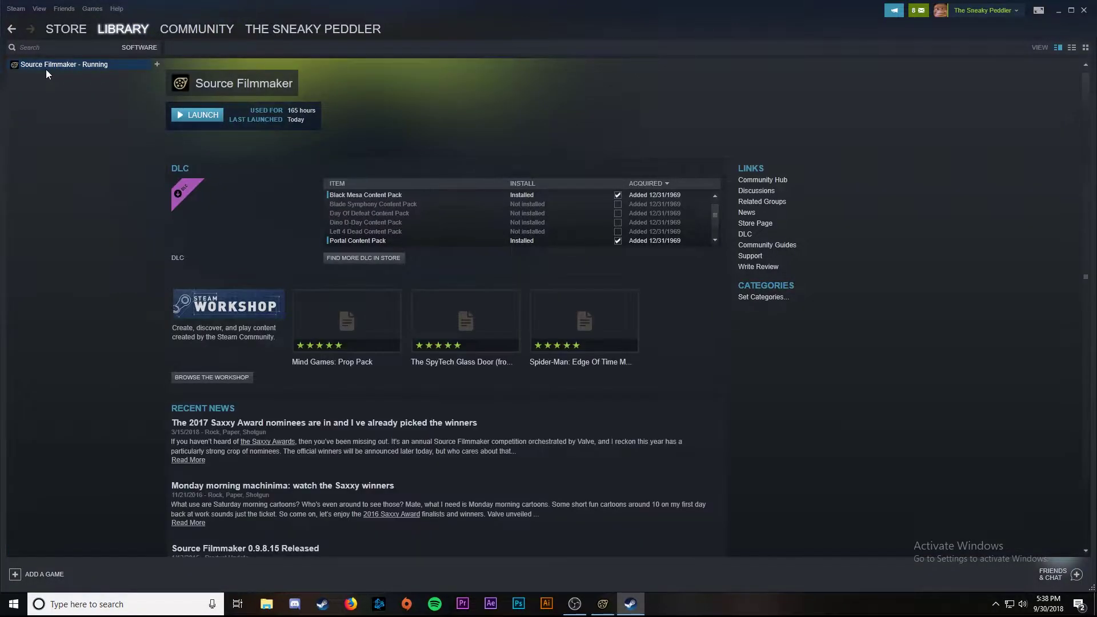
Step: Open the Source Filmmaker Workshop and start a Workshop search
{"action": "left_click", "coordinate": [232, 378]}
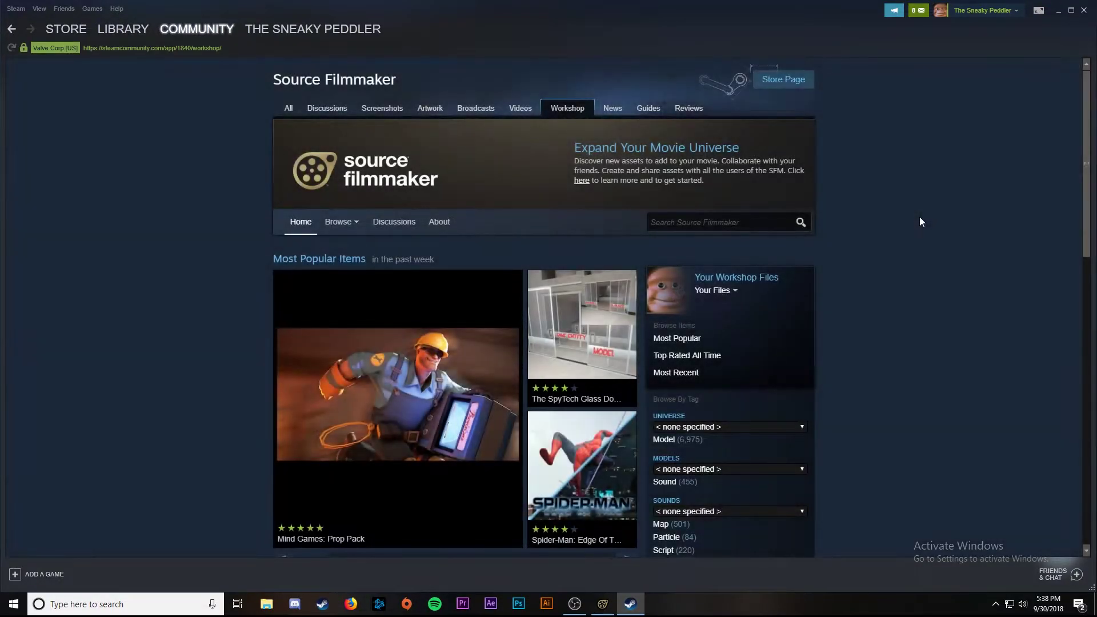
{"action": "scroll", "coordinate": [921, 222], "scroll_direction": "down", "scroll_amount": 1}
{"action": "left_click", "coordinate": [720, 180]}
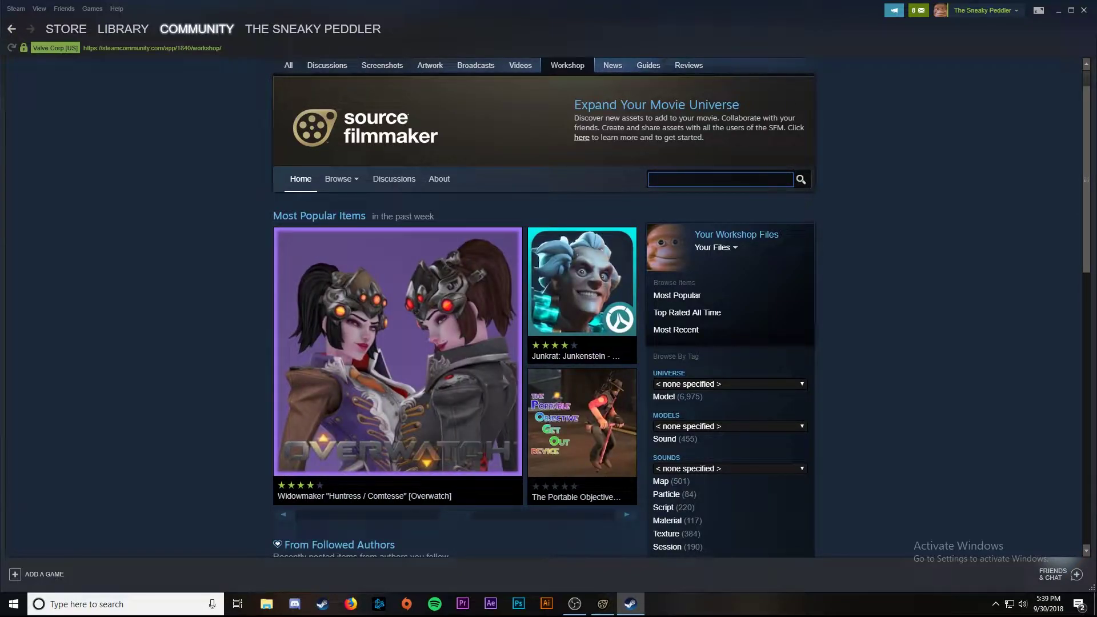
Step: Search the Source Filmmaker Workshop for 'inklings' and browse the results
{"action": "type", "text": "inklings"}
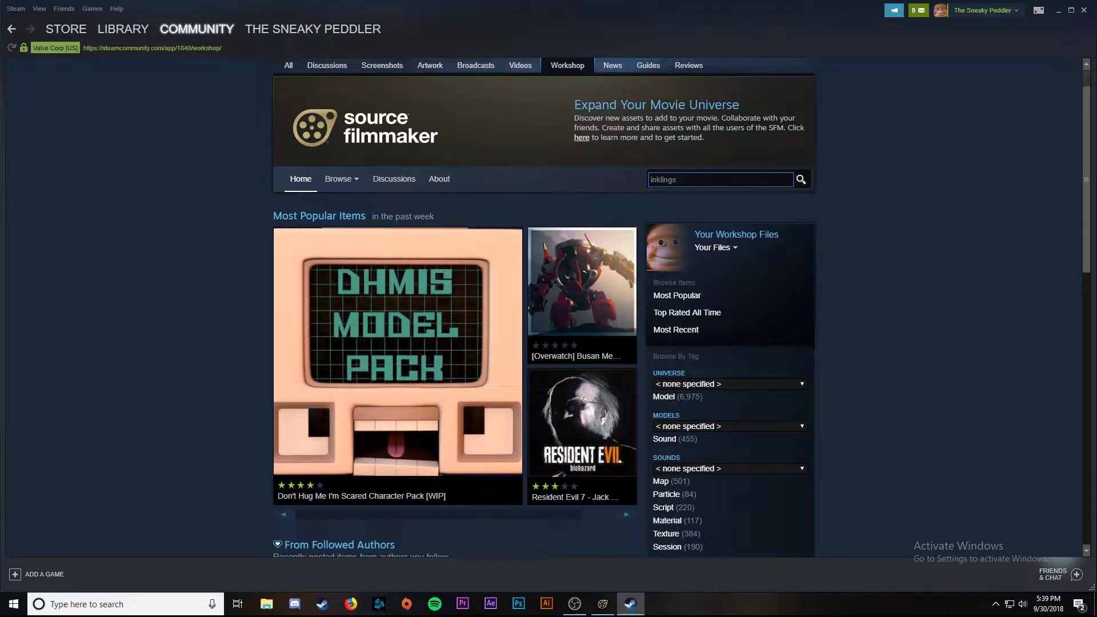
{"action": "key", "text": "Return"}
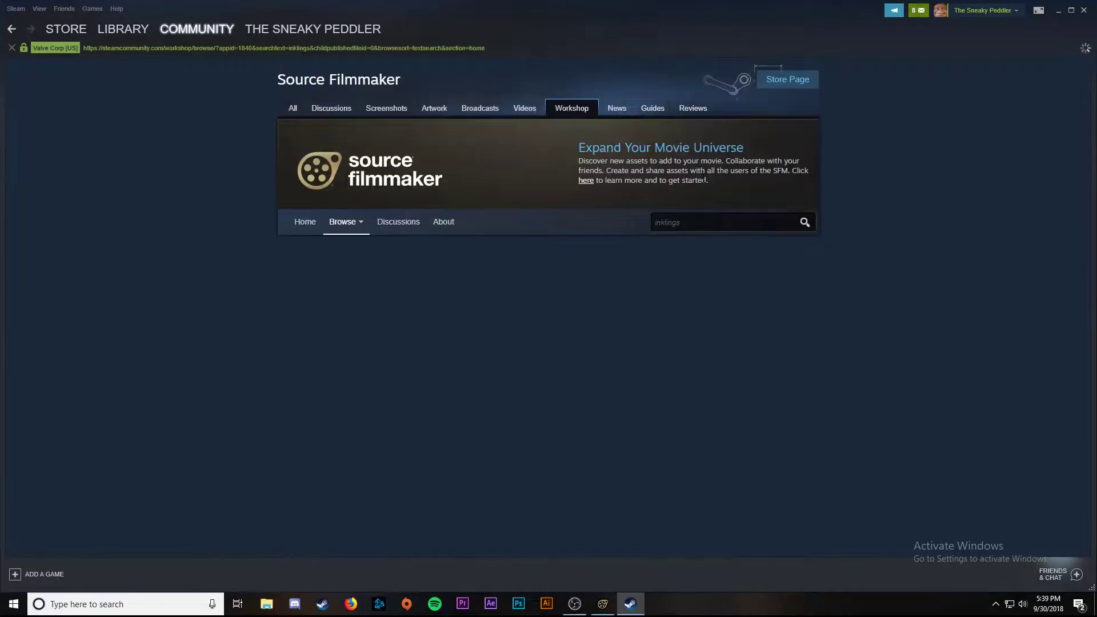
{"action": "scroll", "coordinate": [964, 238], "scroll_direction": "down", "scroll_amount": 2}
{"action": "scroll", "coordinate": [981, 219], "scroll_direction": "down", "scroll_amount": 3}
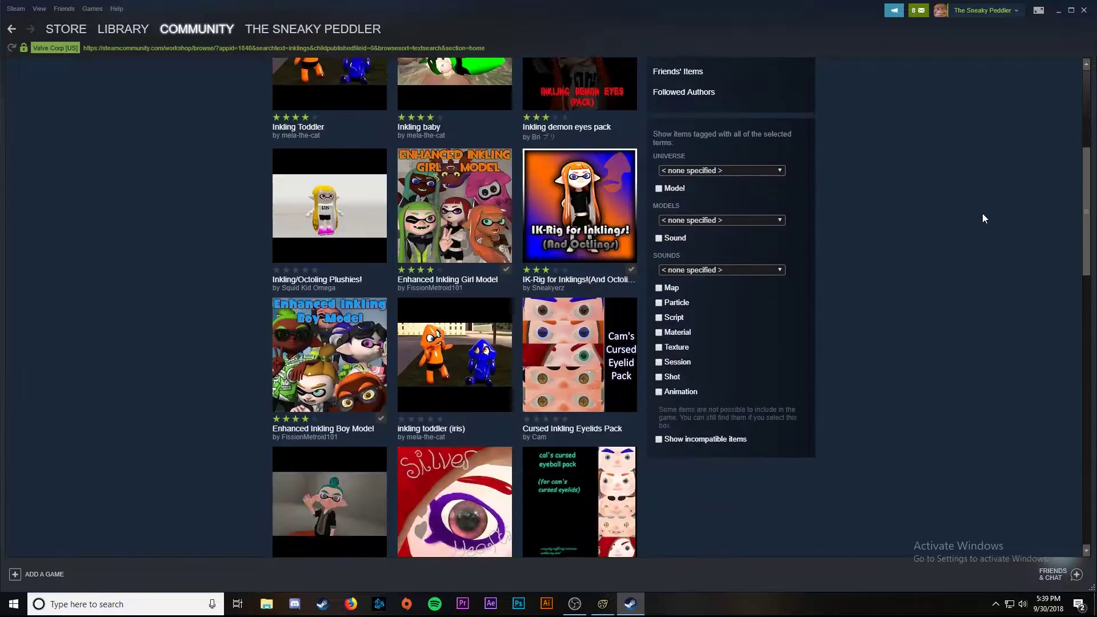
Step: Confirm the Enhanced Inkling Girl Model is subscribed, then return to the inklings results
{"action": "mouse_move", "coordinate": [455, 253]}
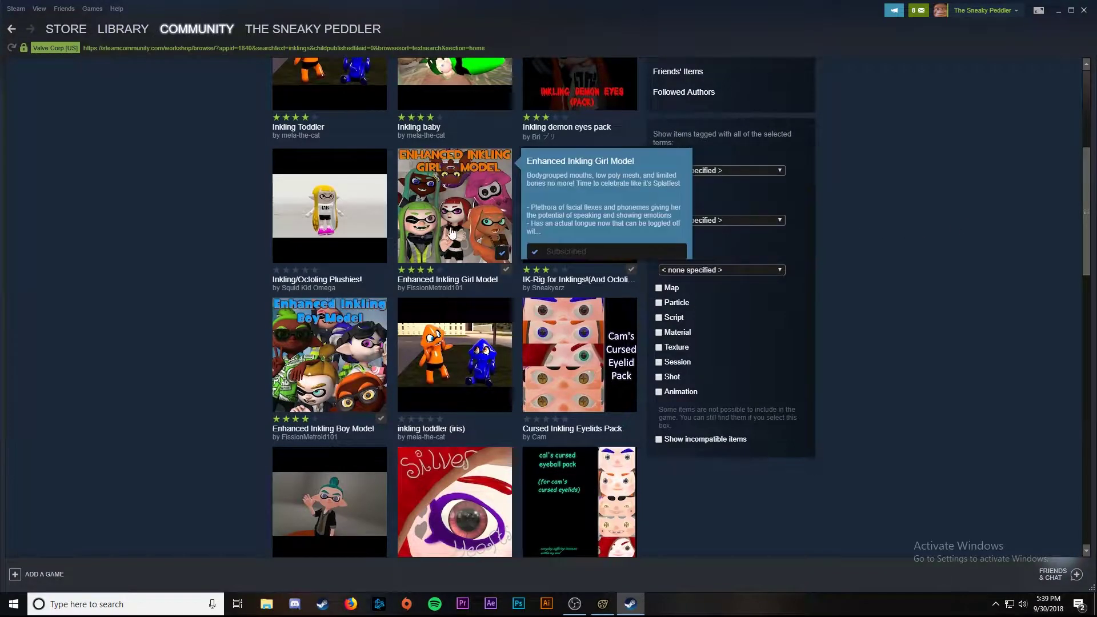
{"action": "mouse_move", "coordinate": [325, 381]}
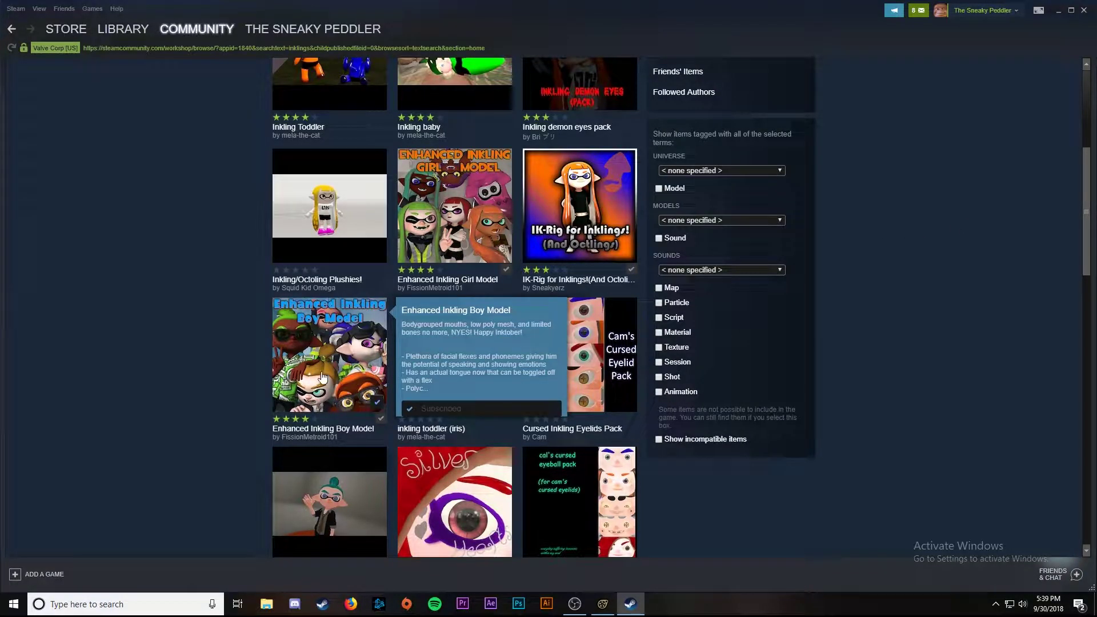
{"action": "mouse_move", "coordinate": [441, 225]}
{"action": "left_click", "coordinate": [451, 159]}
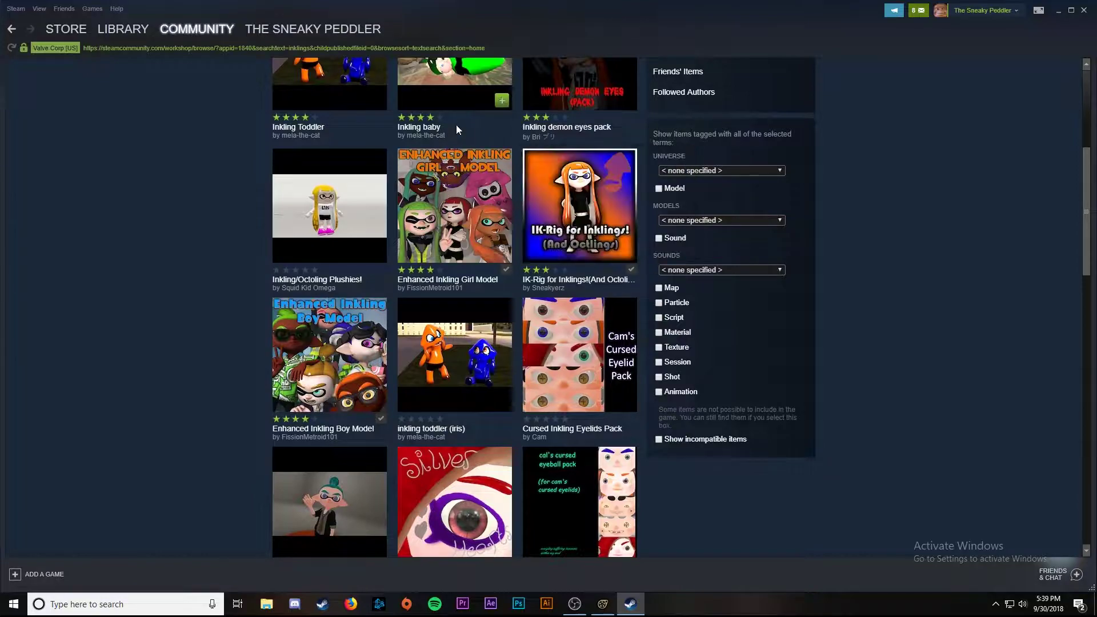
{"action": "scroll", "coordinate": [578, 163], "scroll_direction": "down", "scroll_amount": 3}
{"action": "scroll", "coordinate": [579, 162], "scroll_direction": "down", "scroll_amount": 2}
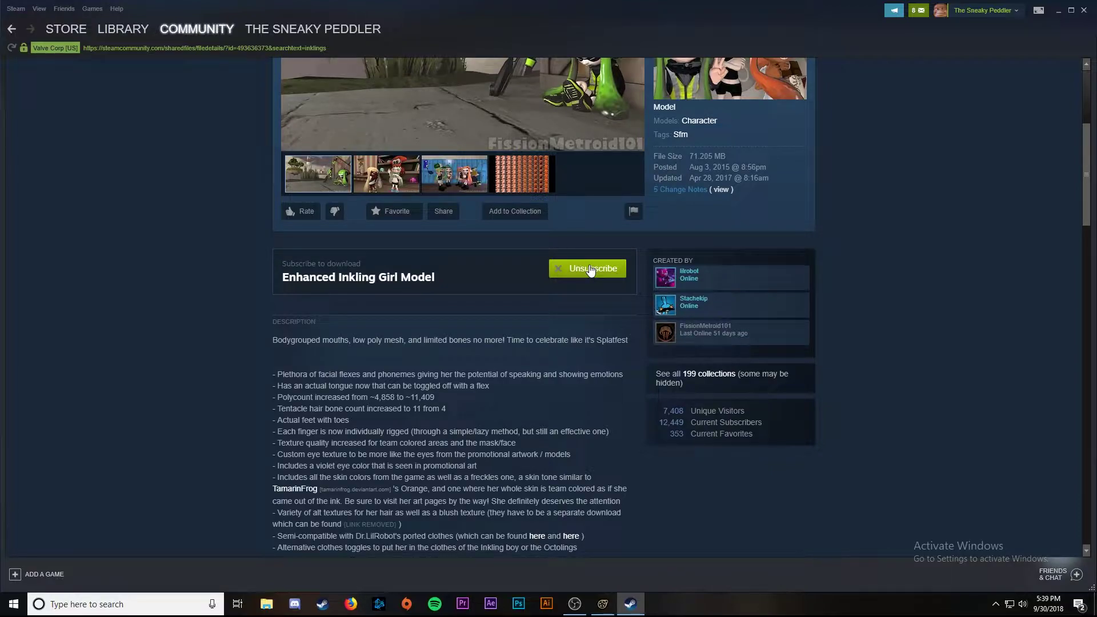
{"action": "key", "text": "alt+Left"}
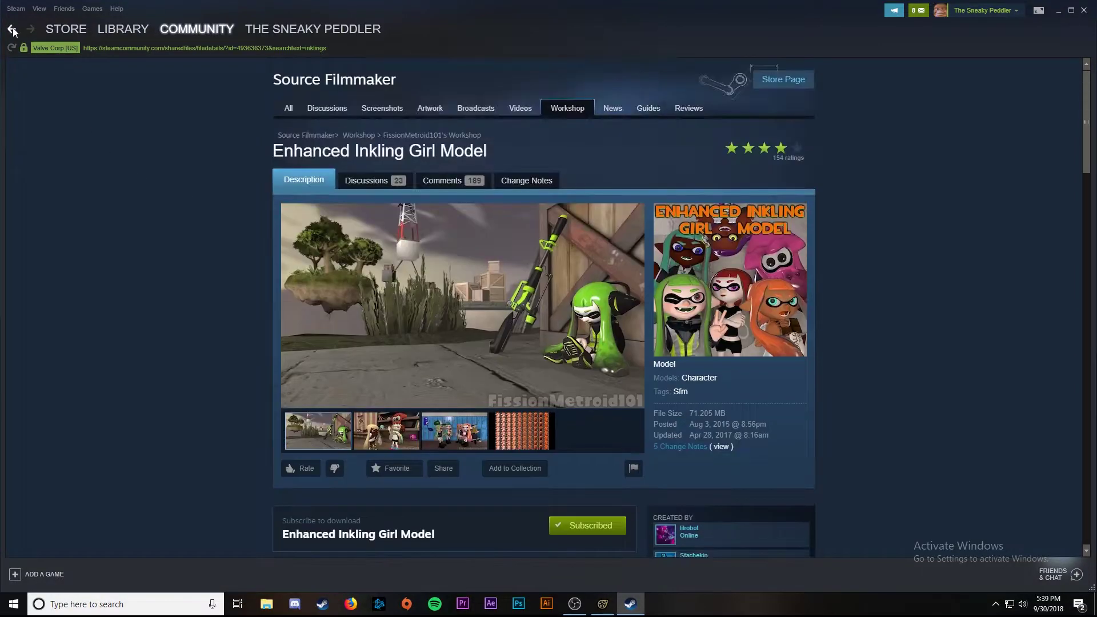
{"action": "key", "text": "alt+Left"}
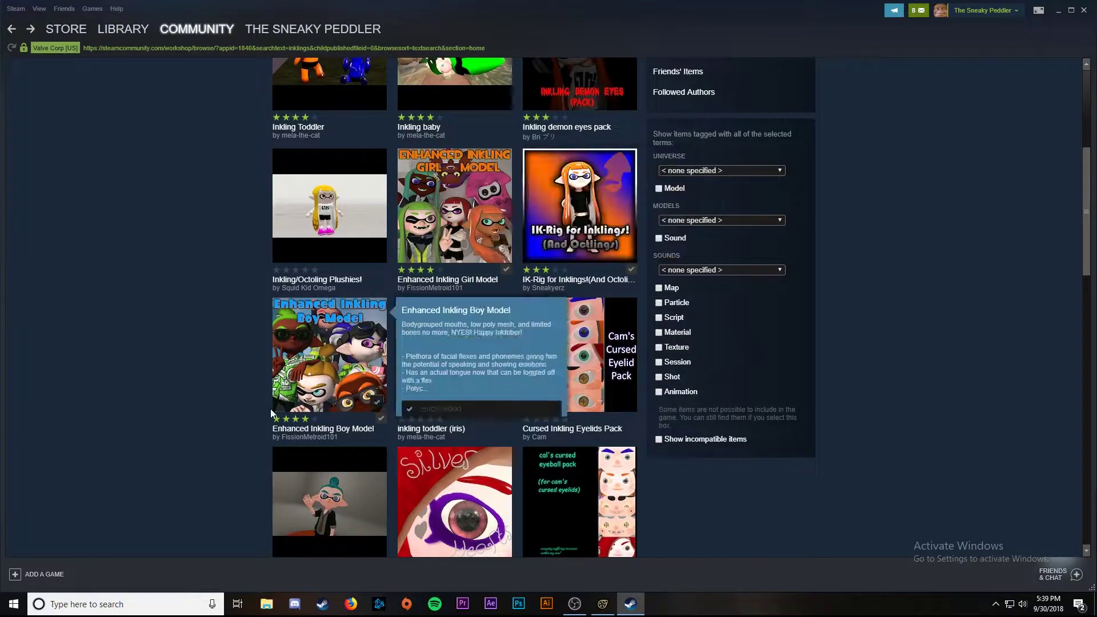
{"action": "scroll", "coordinate": [937, 272], "scroll_direction": "up", "scroll_amount": 5}
Step: Search the Workshop for 'splatoon 2 geer', then for 'splatoon weapons'
{"action": "double_click", "coordinate": [662, 222]}
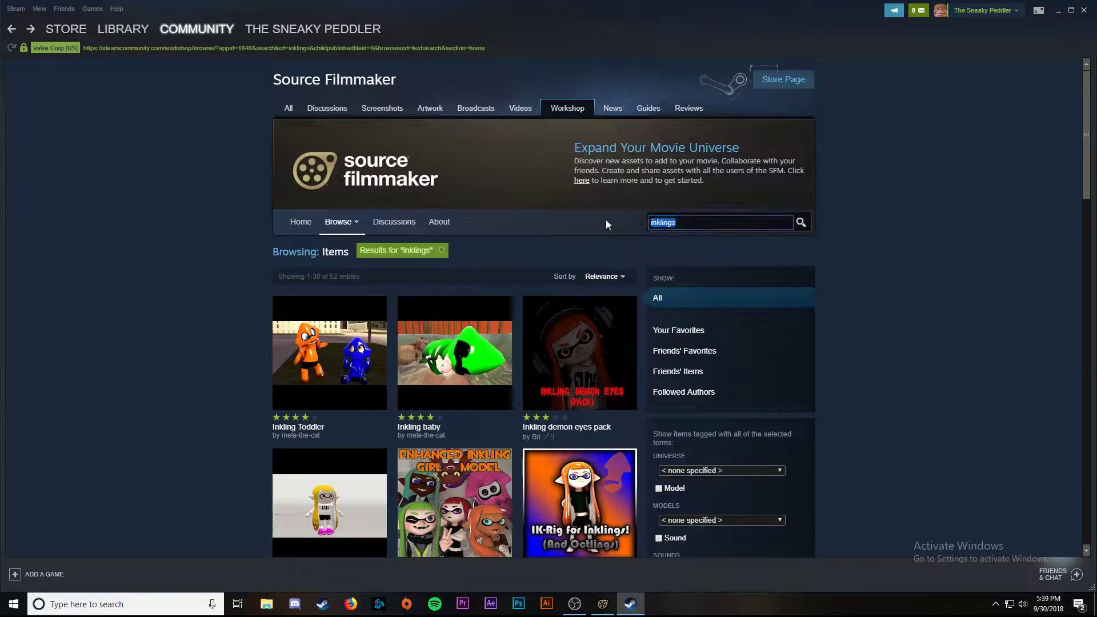
{"action": "key", "text": "BackSpace"}
{"action": "type", "text": "splatoon 2 g"}
{"action": "type", "text": "eer"}
{"action": "key", "text": "Return"}
{"action": "scroll", "coordinate": [350, 169], "scroll_direction": "down", "scroll_amount": 2}
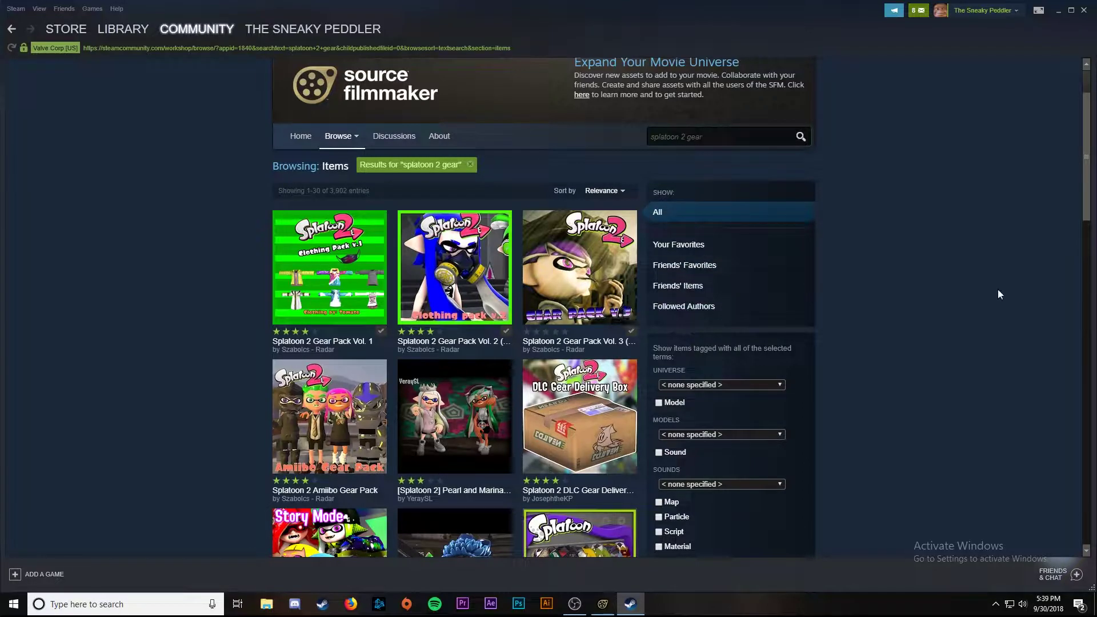
{"action": "scroll", "coordinate": [875, 196], "scroll_direction": "up", "scroll_amount": 1}
{"action": "left_click_drag", "start_coordinate": [746, 186], "coordinate": [560, 180]}
{"action": "type", "text": "splatoon weapons"}
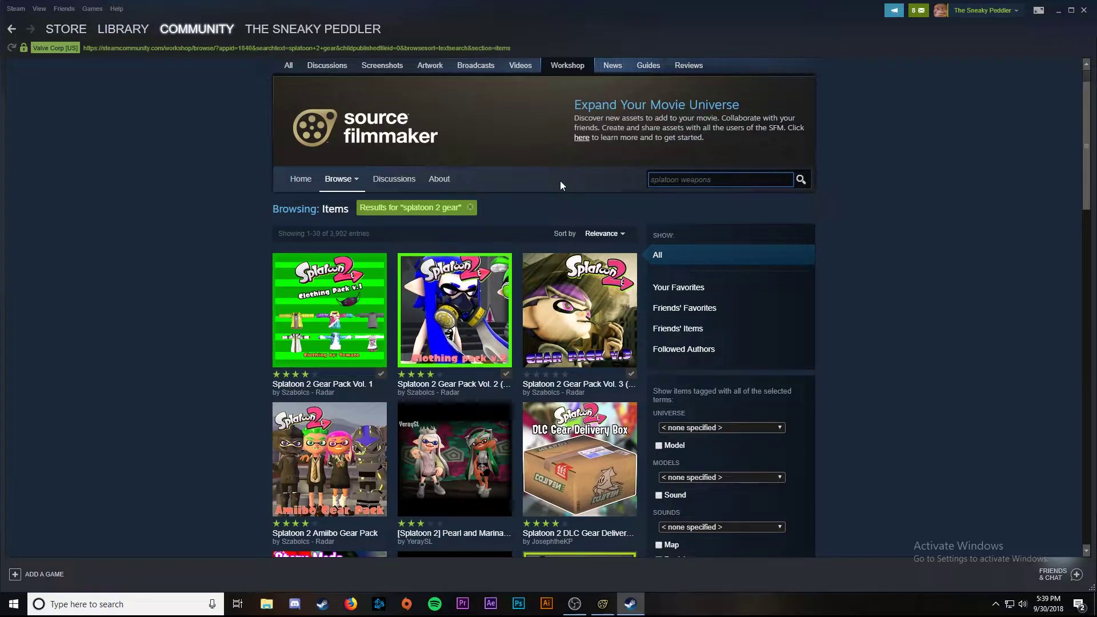
{"action": "key", "text": "Return"}
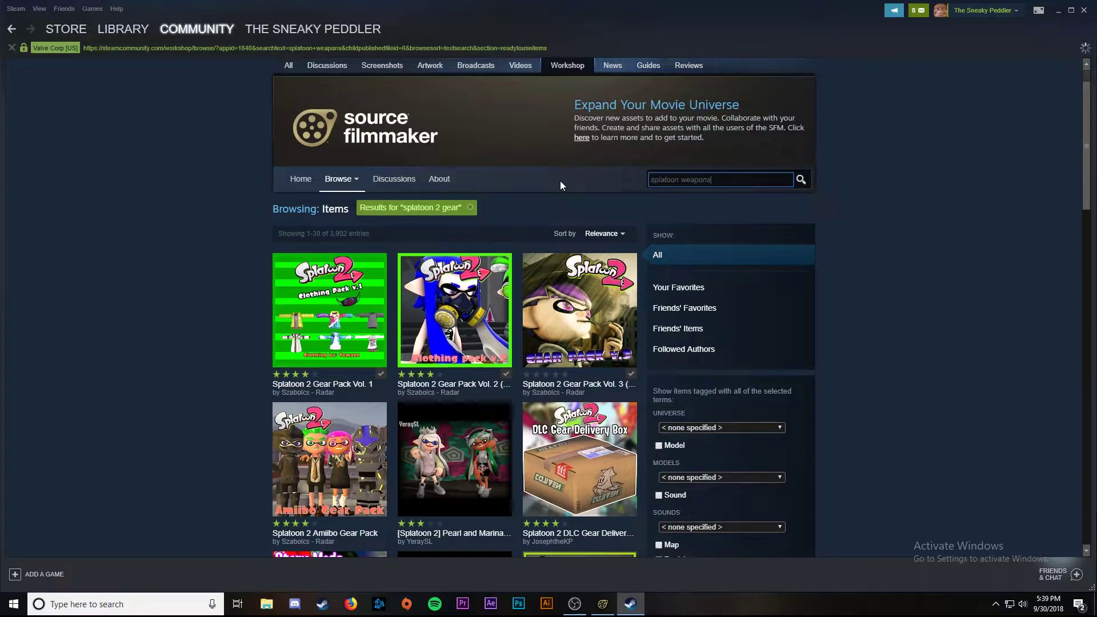
{"action": "scroll", "coordinate": [851, 180], "scroll_direction": "down", "scroll_amount": 1}
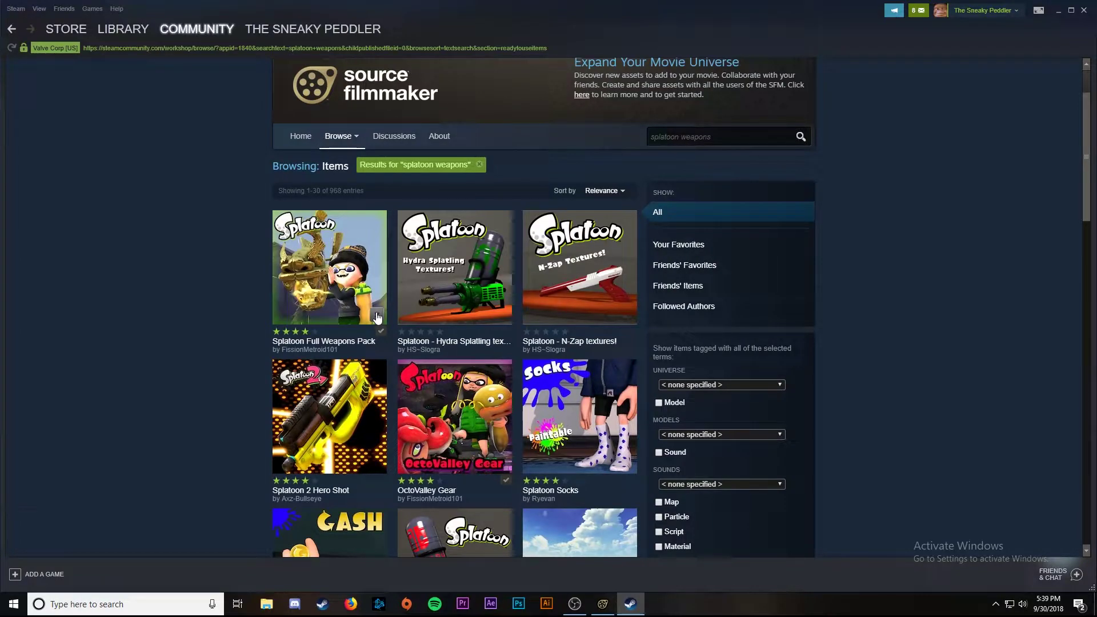
Step: Open the Splatoon Full Weapons Pack page and subscribe to it
{"action": "mouse_move", "coordinate": [373, 309]}
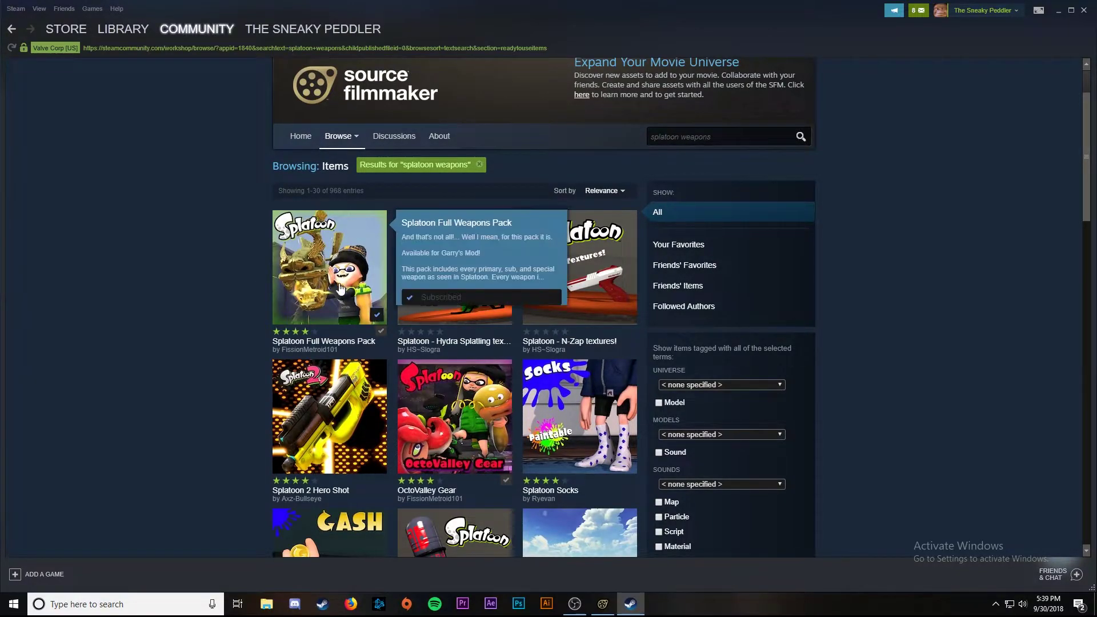
{"action": "left_click", "coordinate": [373, 309]}
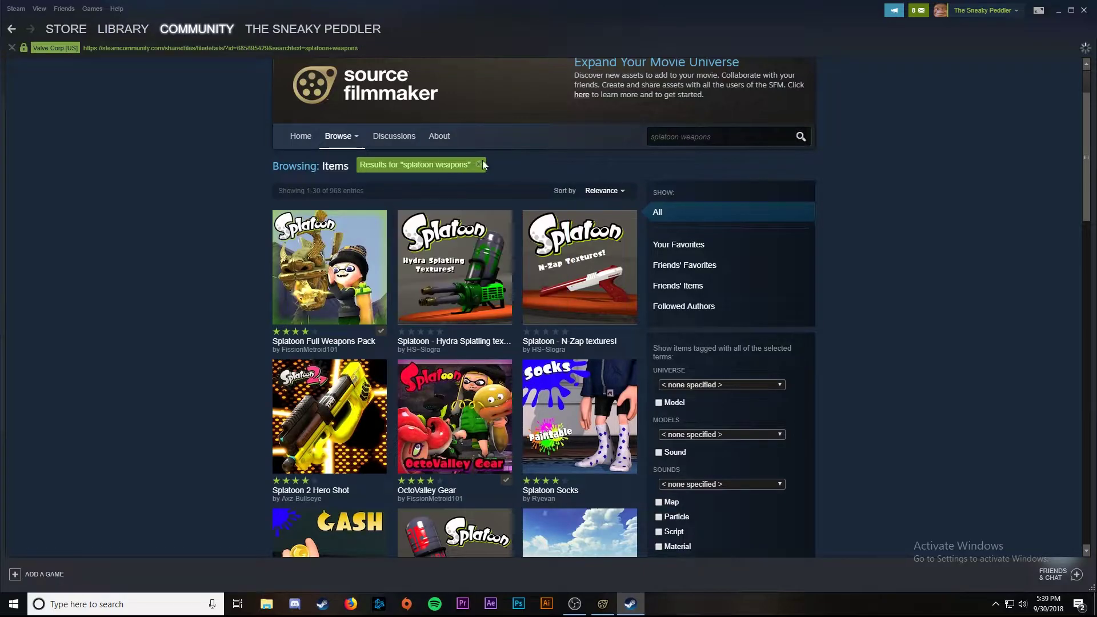
{"action": "scroll", "coordinate": [856, 193], "scroll_direction": "down", "scroll_amount": 5}
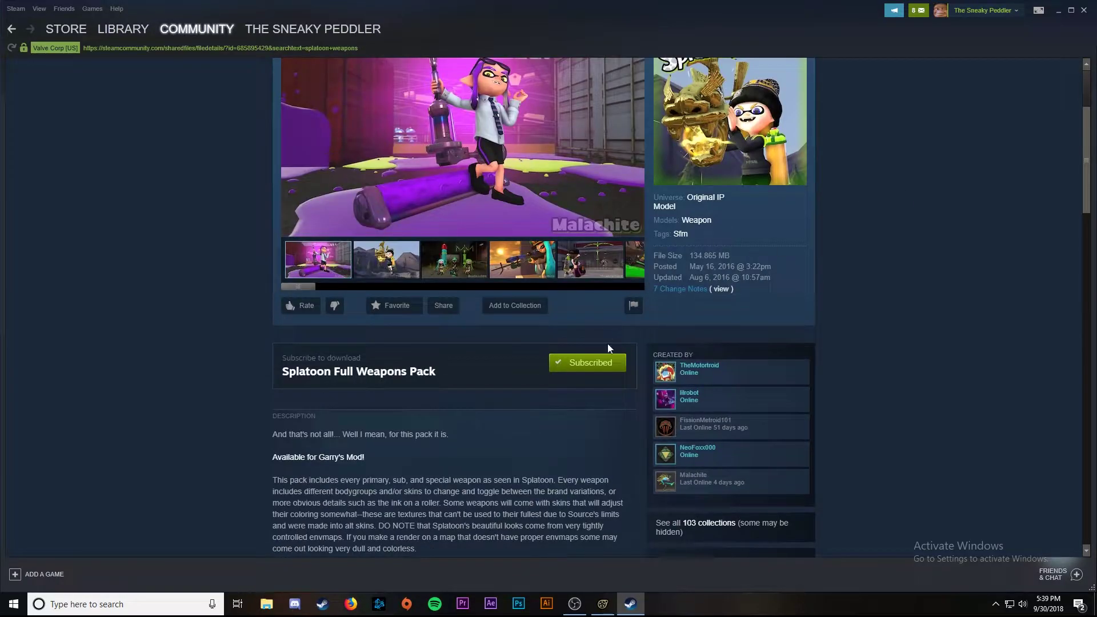
{"action": "left_click", "coordinate": [605, 362]}
{"action": "scroll", "coordinate": [186, 323], "scroll_direction": "up", "scroll_amount": 3}
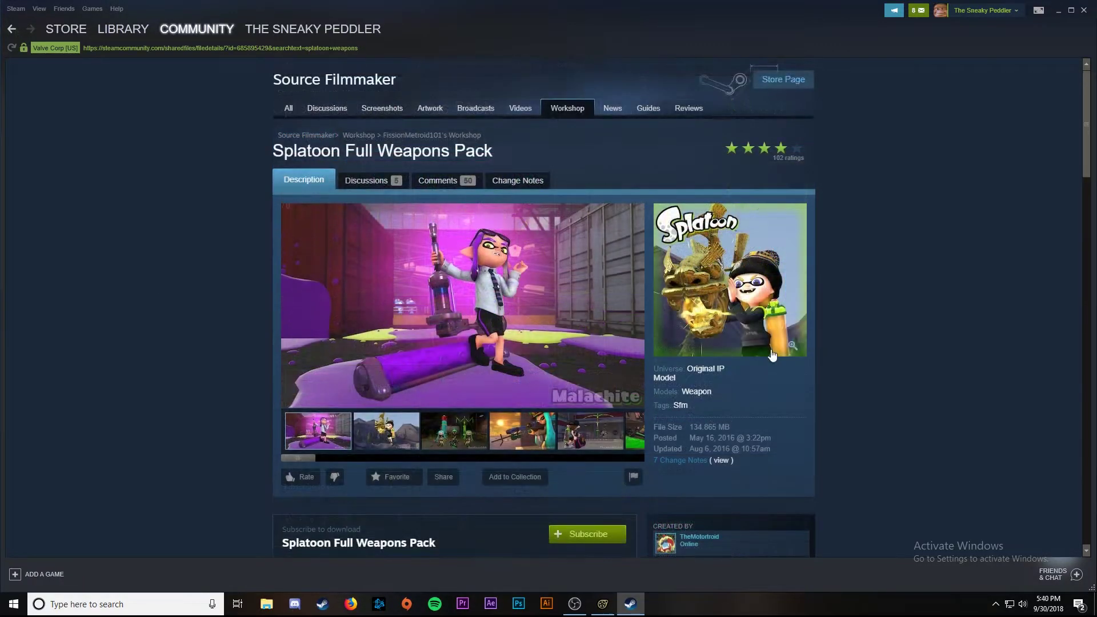
{"action": "scroll", "coordinate": [772, 356], "scroll_direction": "down", "scroll_amount": 2}
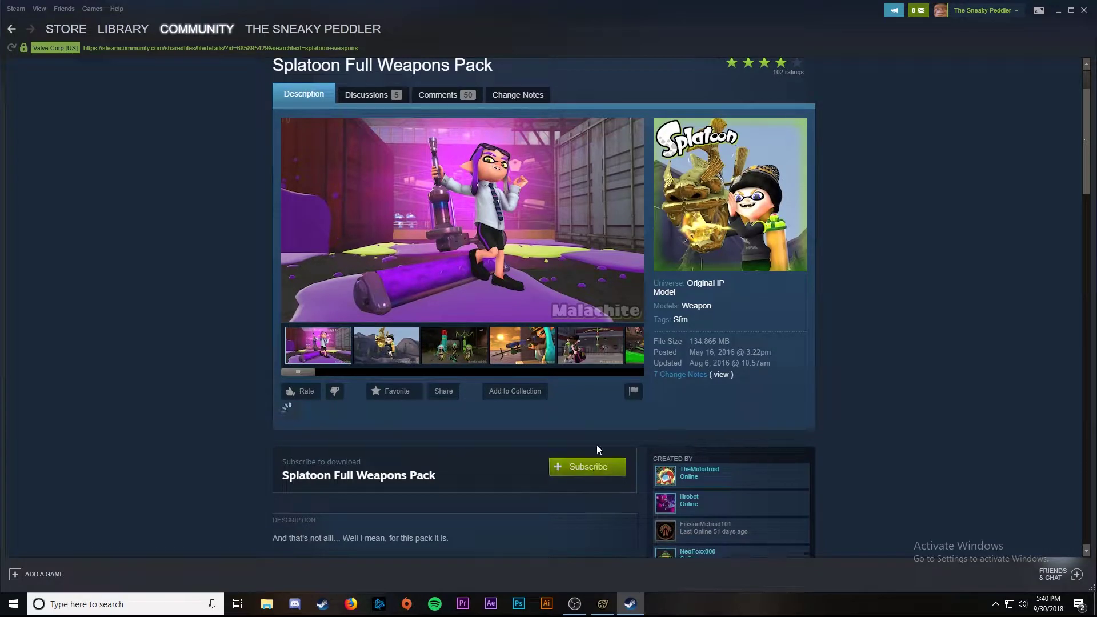
{"action": "left_click", "coordinate": [597, 450]}
Step: In Source Filmmaker, accept the Splatoon Full Weapons Pack download and dismiss the completion notice
{"action": "mouse_move", "coordinate": [601, 610]}
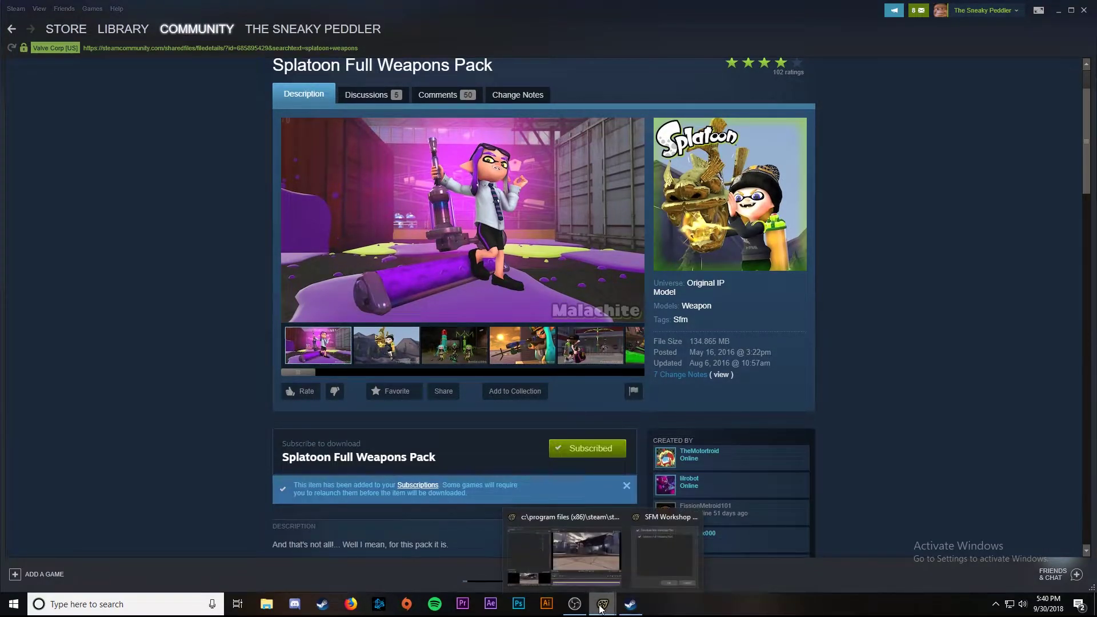
{"action": "left_click", "coordinate": [579, 550]}
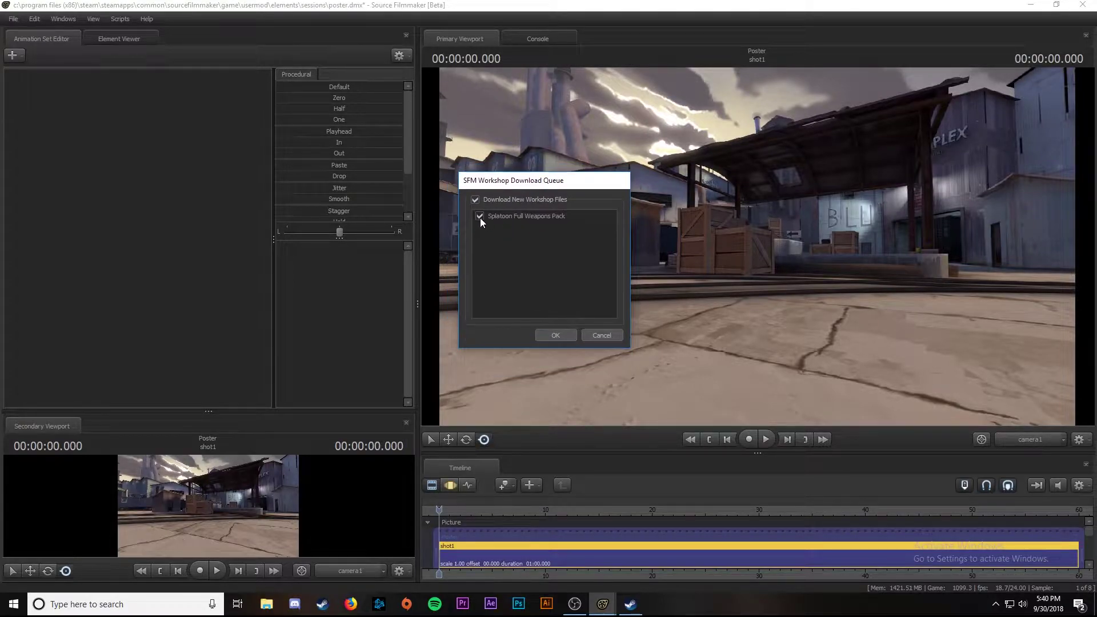
{"action": "left_click", "coordinate": [554, 335]}
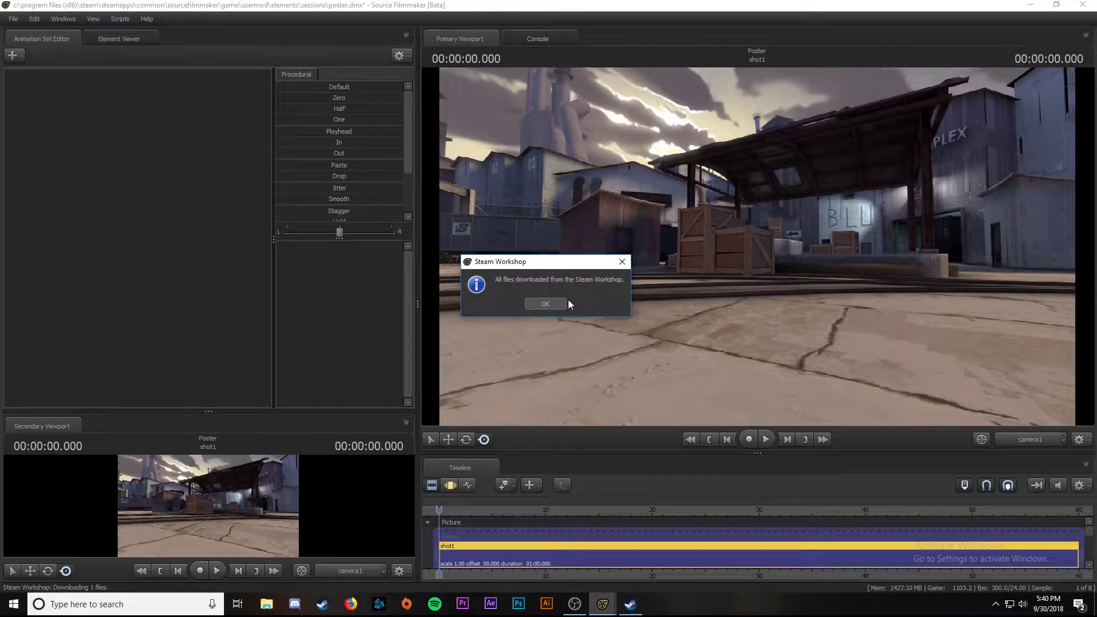
{"action": "left_click", "coordinate": [543, 303]}
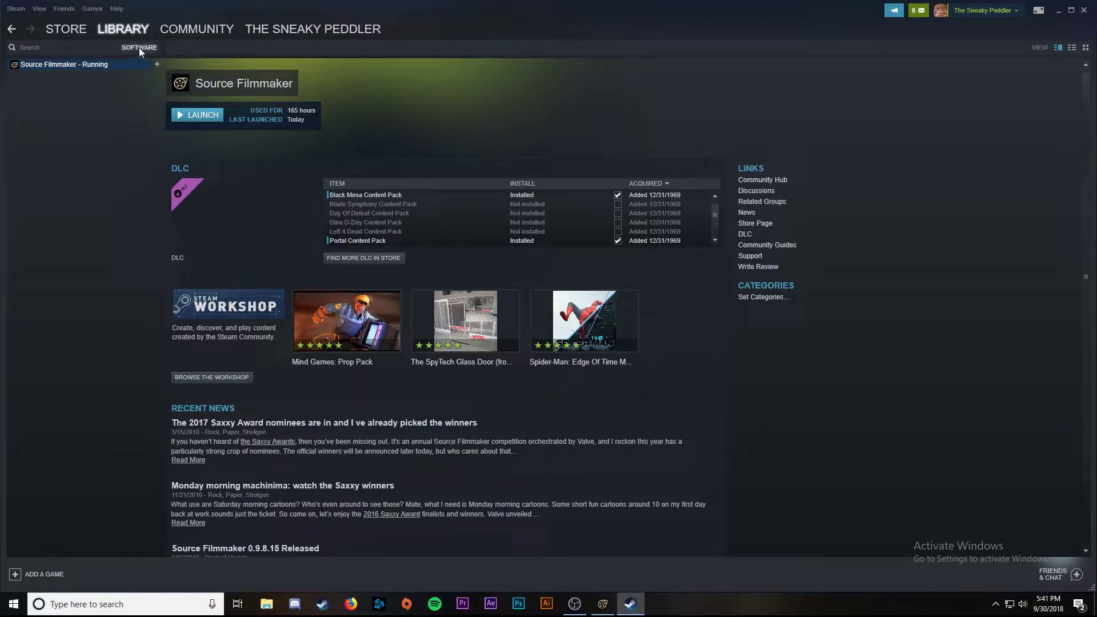
Step: Switch the library back to Games and open the Garry's Mod Workshop
{"action": "left_click", "coordinate": [136, 63]}
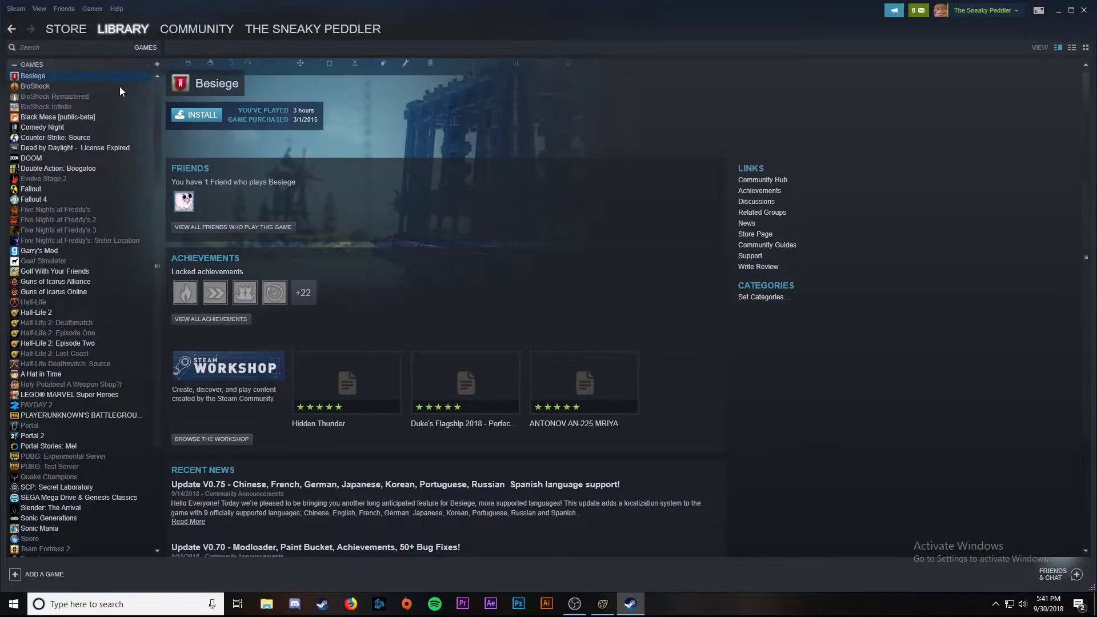
{"action": "left_click", "coordinate": [42, 250]}
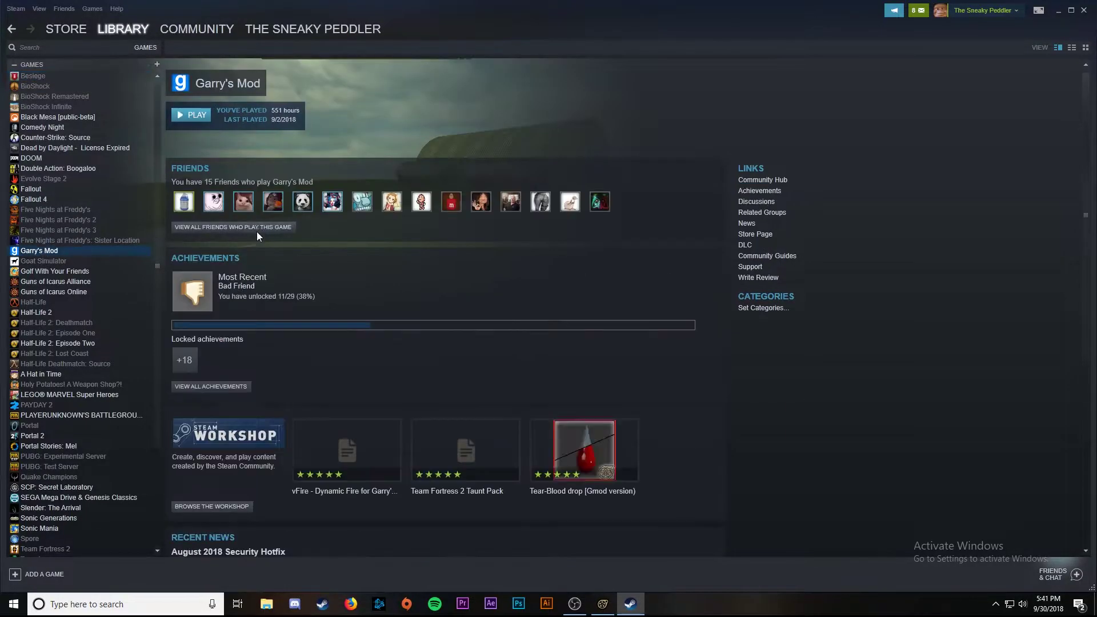
{"action": "scroll", "coordinate": [345, 193], "scroll_direction": "down", "scroll_amount": 3}
{"action": "scroll", "coordinate": [337, 150], "scroll_direction": "down", "scroll_amount": 3}
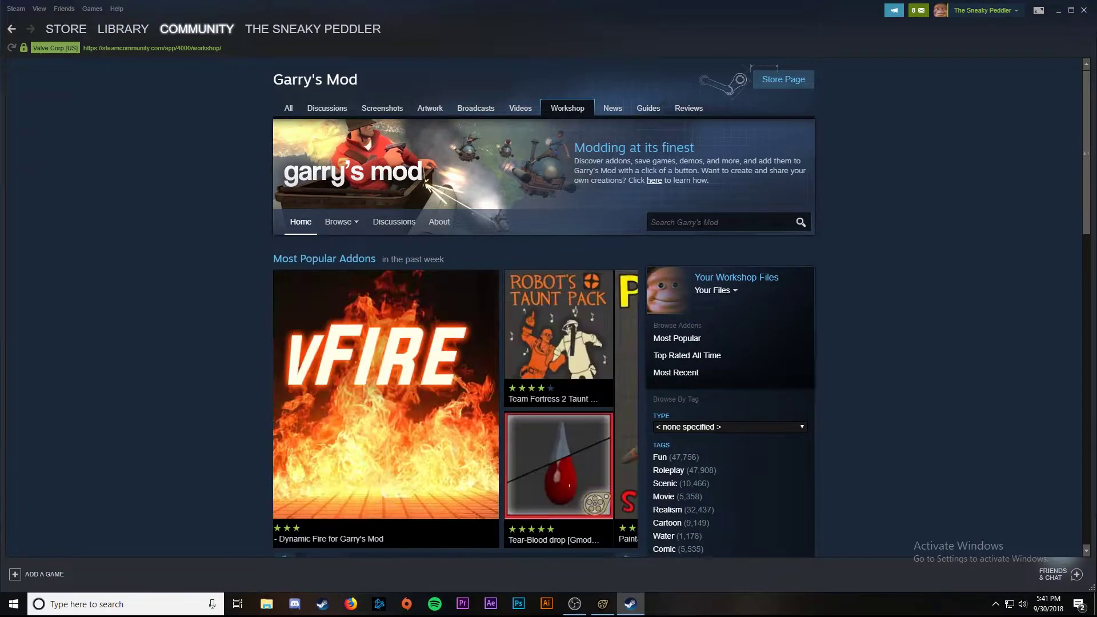
{"action": "key", "text": "Return"}
Step: Search the Garry's Mod Workshop for 'splatoon hair' and restrict Type to Addon
{"action": "left_click", "coordinate": [719, 222]}
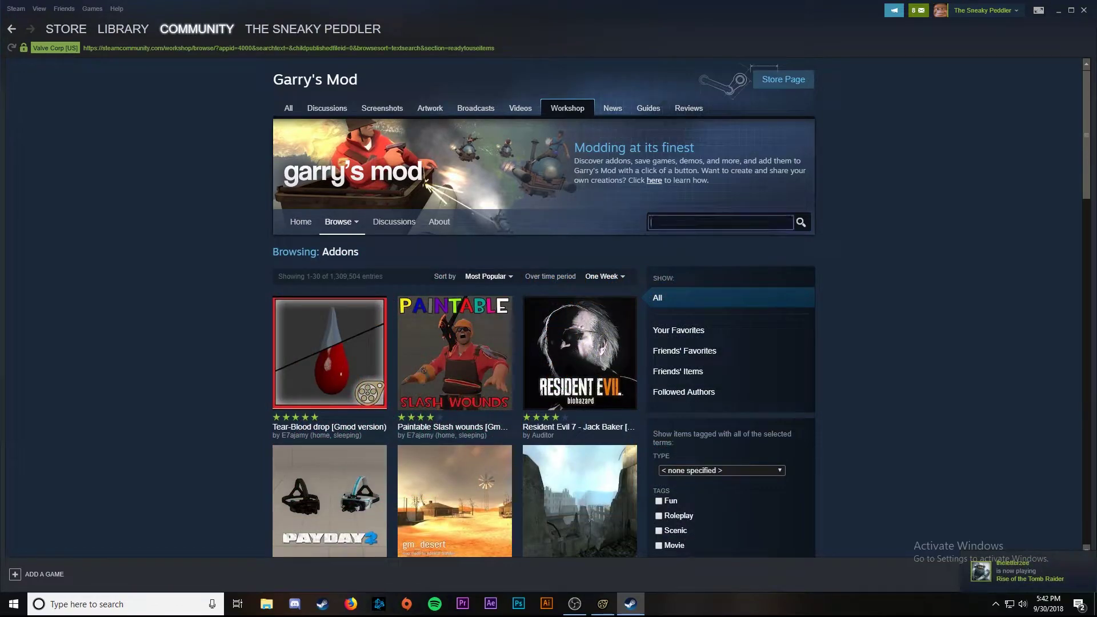
{"action": "type", "text": "splatoon hair"}
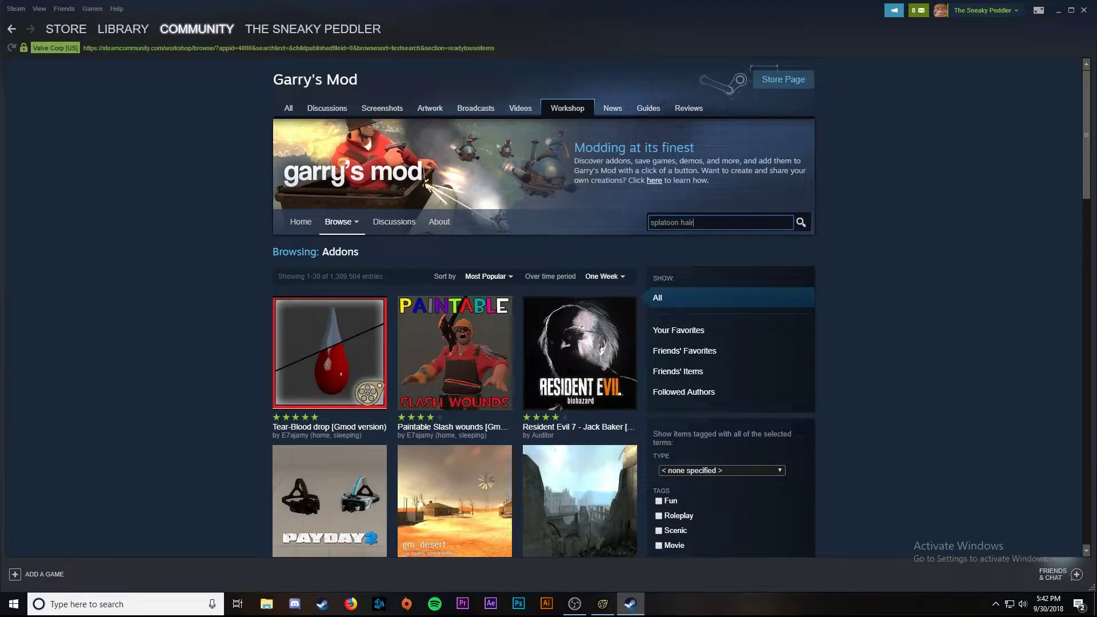
{"action": "key", "text": "Return"}
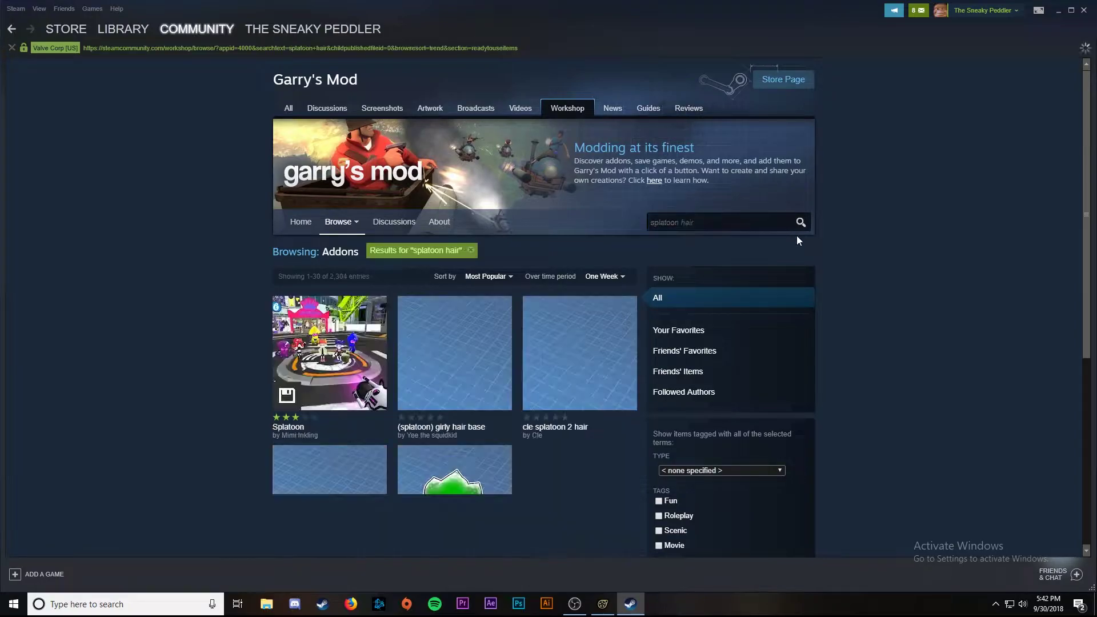
{"action": "scroll", "coordinate": [934, 234], "scroll_direction": "down", "scroll_amount": 2}
{"action": "scroll", "coordinate": [934, 231], "scroll_direction": "down", "scroll_amount": 10}
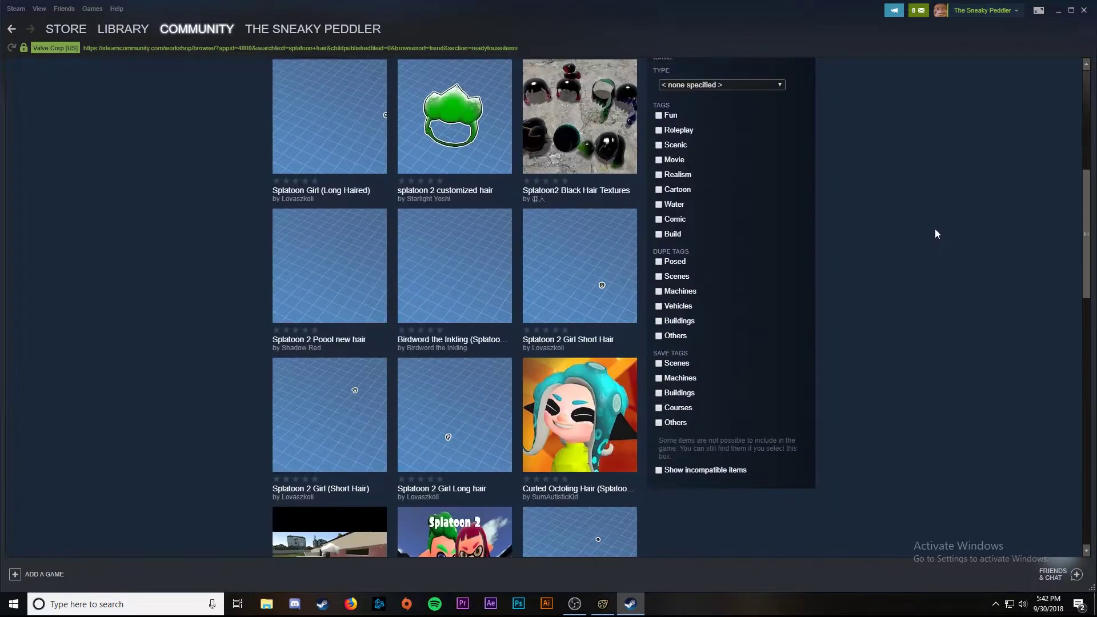
{"action": "scroll", "coordinate": [945, 253], "scroll_direction": "up", "scroll_amount": 9}
{"action": "scroll", "coordinate": [937, 266], "scroll_direction": "up", "scroll_amount": 1}
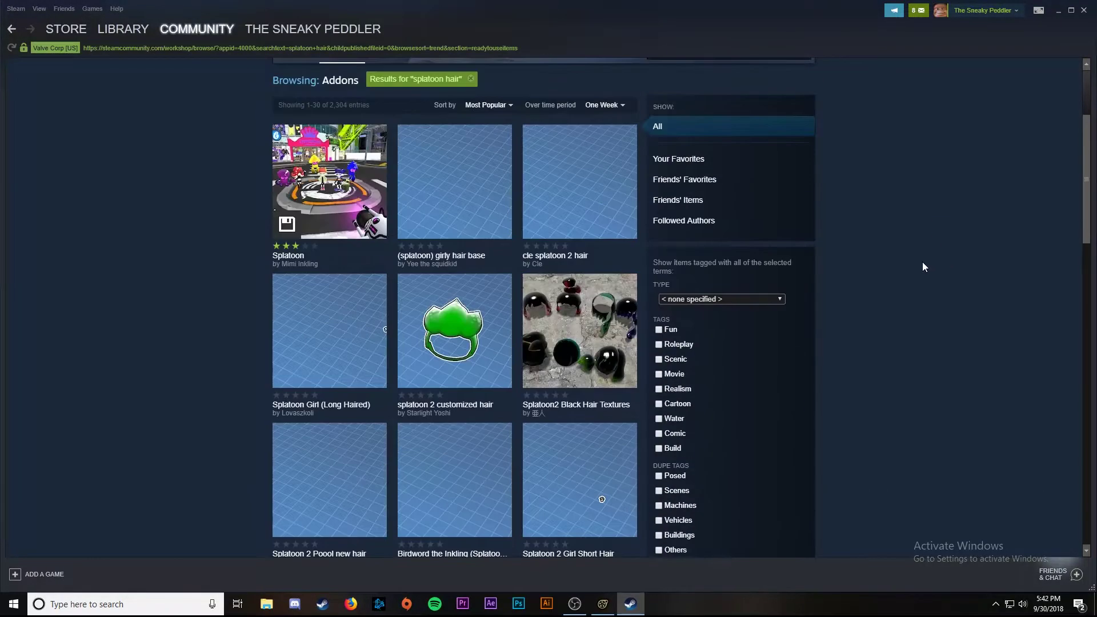
{"action": "left_click", "coordinate": [781, 302]}
{"action": "left_click", "coordinate": [702, 439]}
{"action": "scroll", "coordinate": [989, 277], "scroll_direction": "down", "scroll_amount": 2}
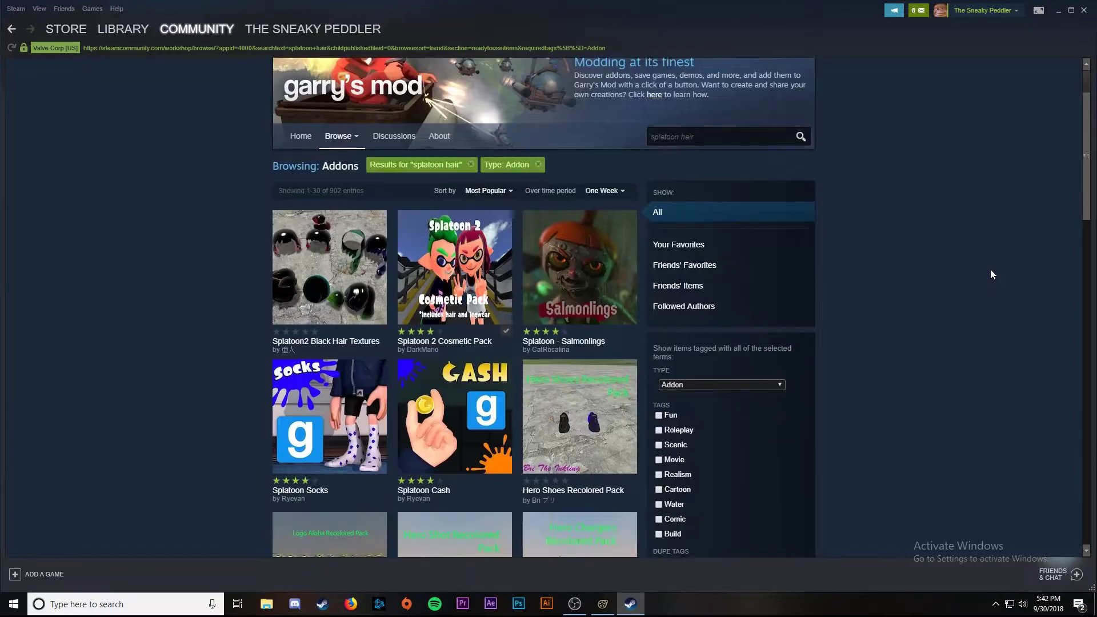
{"action": "mouse_move", "coordinate": [444, 298]}
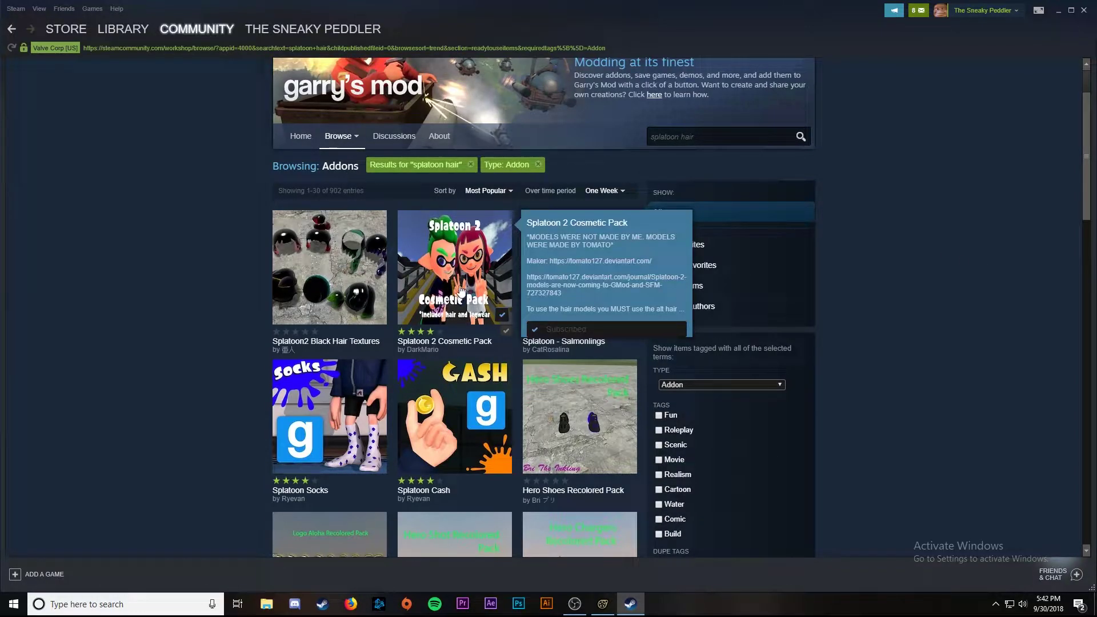
Step: Subscribe to the Splatoon 2 Cosmetic Pack, accept its required items, and close Steam
{"action": "left_click", "coordinate": [461, 291]}
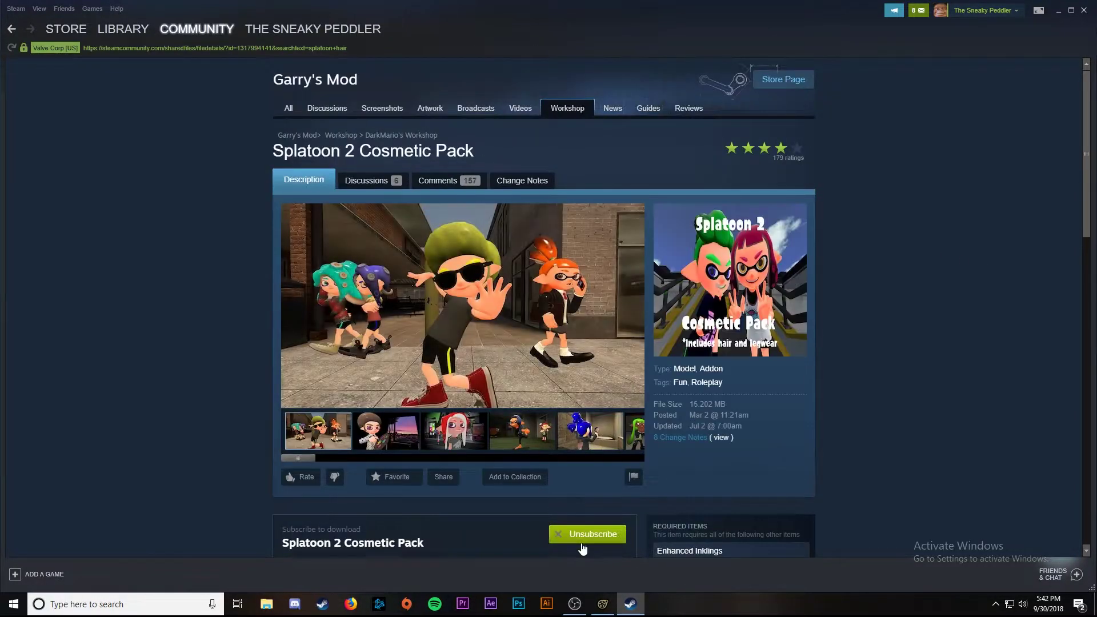
{"action": "scroll", "coordinate": [630, 284], "scroll_direction": "down", "scroll_amount": 4}
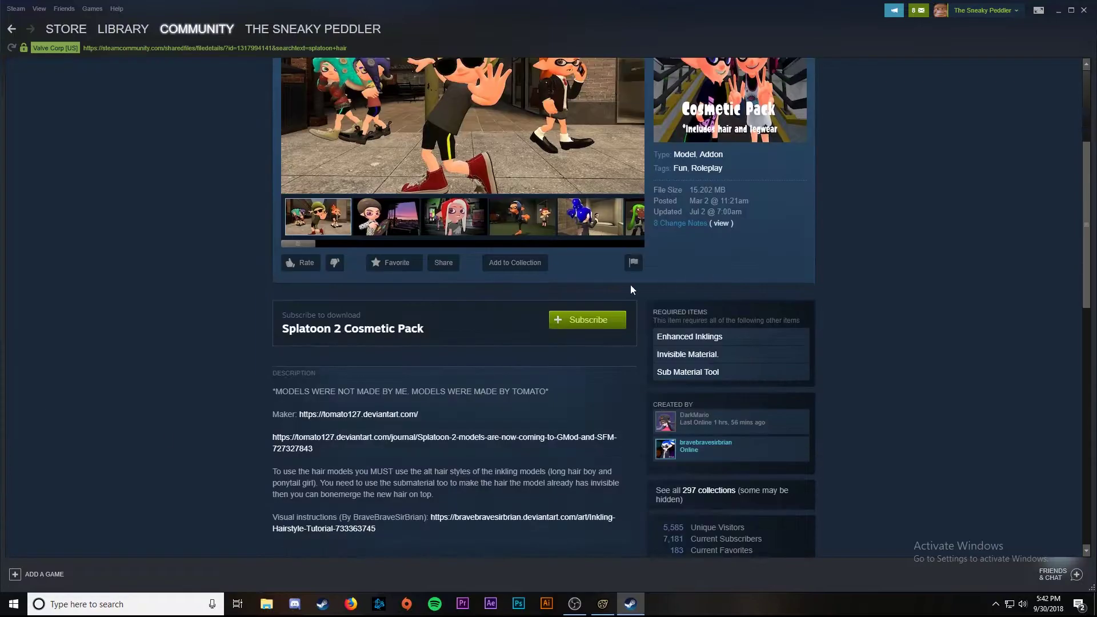
{"action": "left_click", "coordinate": [585, 322]}
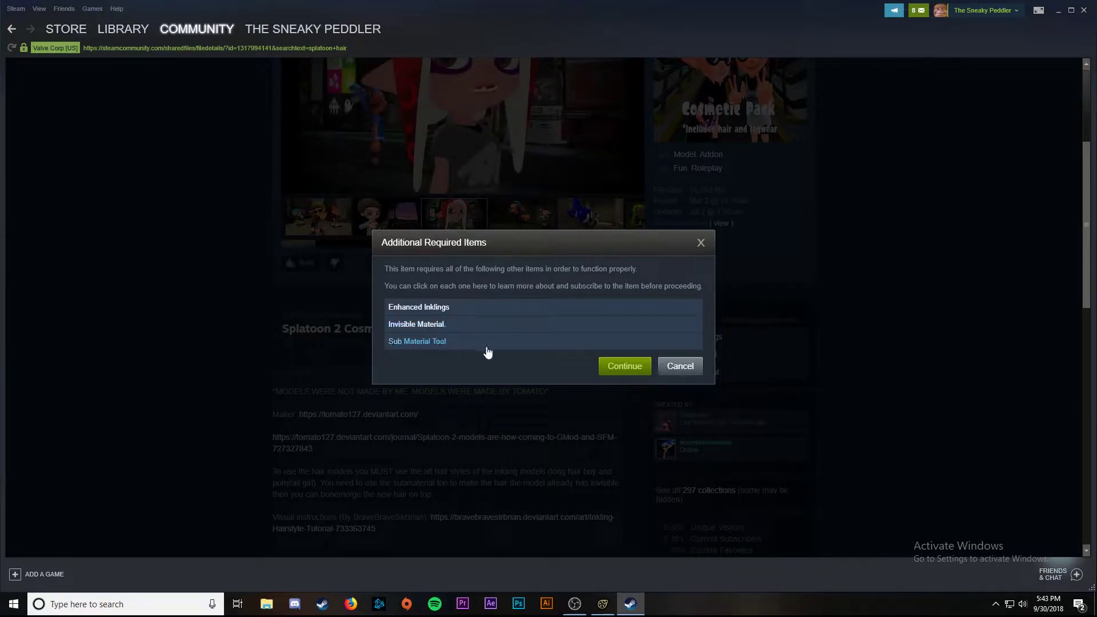
{"action": "left_click", "coordinate": [627, 369]}
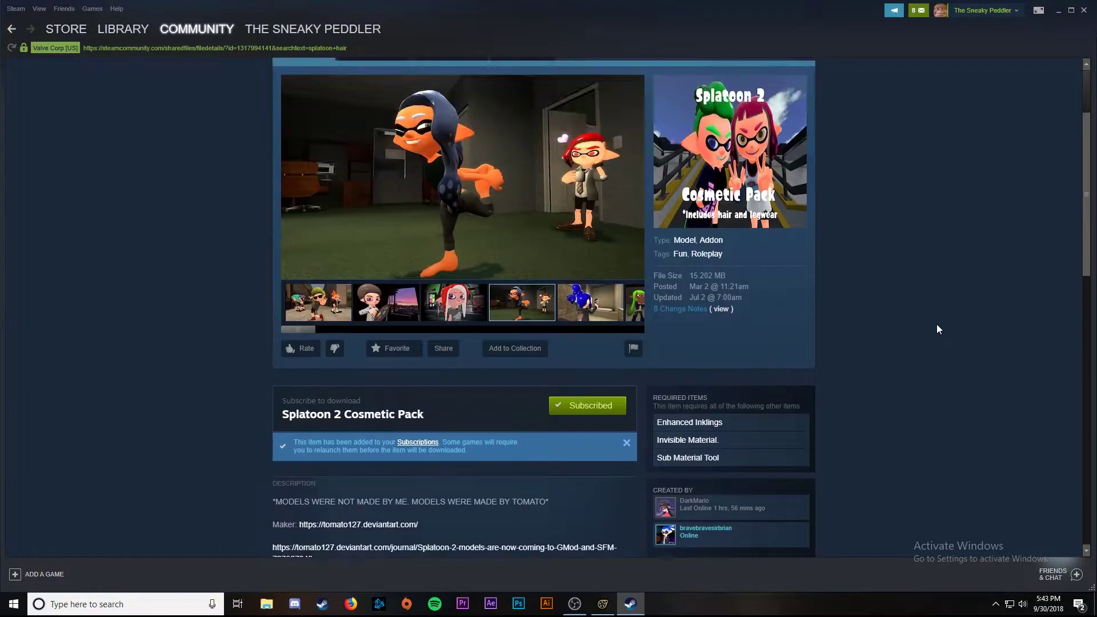
{"action": "left_click", "coordinate": [1083, 10]}
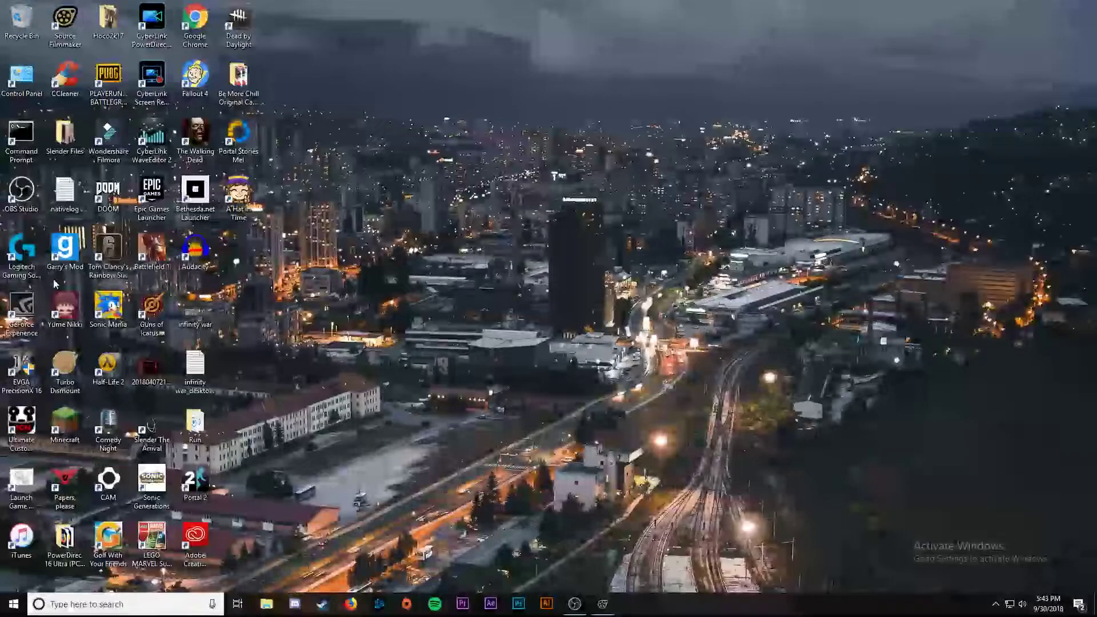
Step: Launch Garry's Mod from its desktop shortcut and choose PLAY GAME once the update is ready
{"action": "double_click", "coordinate": [64, 246]}
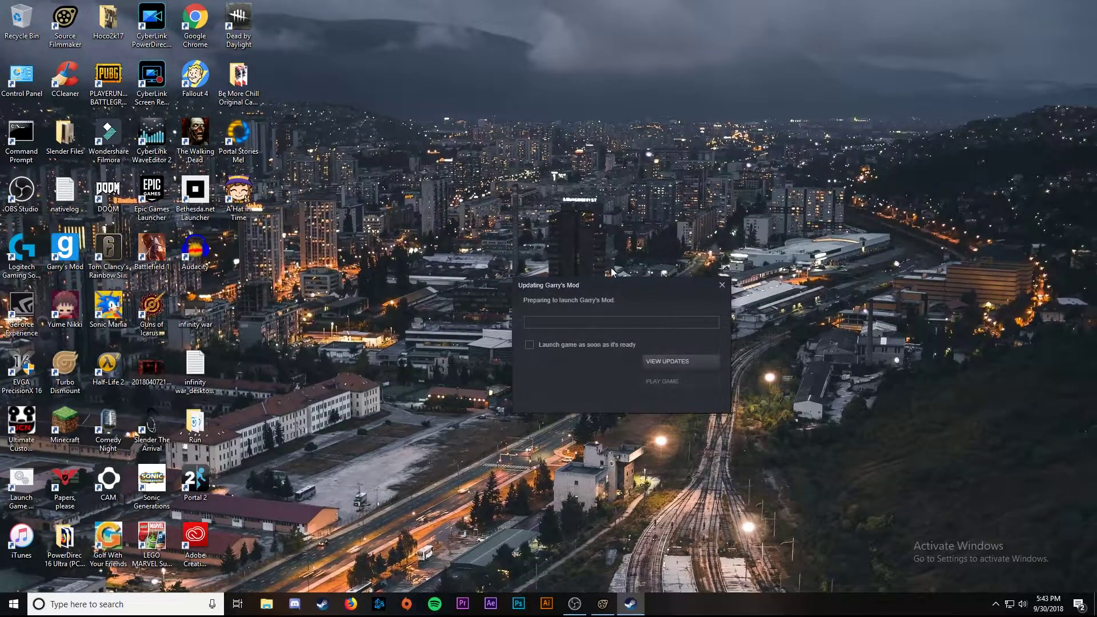
{"action": "left_click_drag", "start_coordinate": [611, 283], "coordinate": [553, 275]}
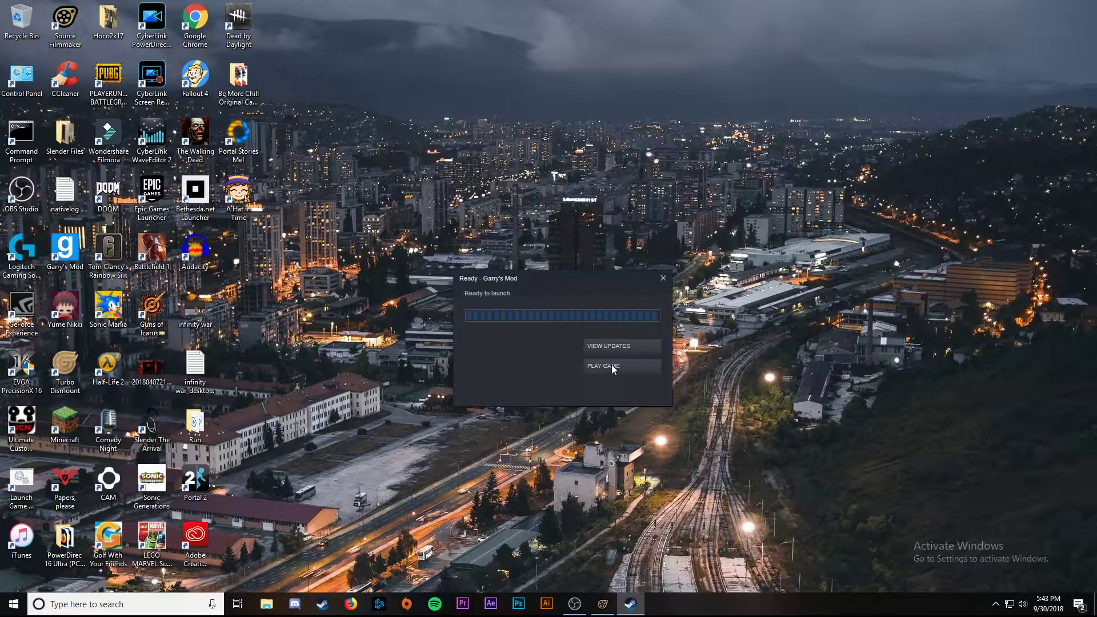
{"action": "left_click", "coordinate": [604, 365]}
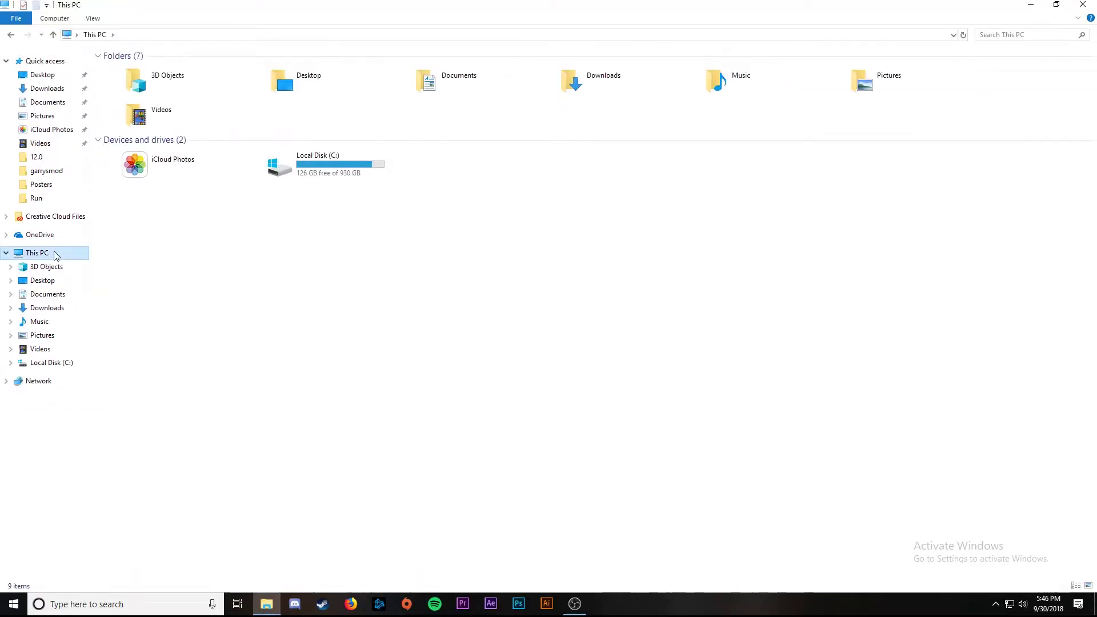
Step: Browse C: > Program Files (x86) > Steam > steamapps > common > GarrysMod > bin to find gmad
{"action": "double_click", "coordinate": [292, 167]}
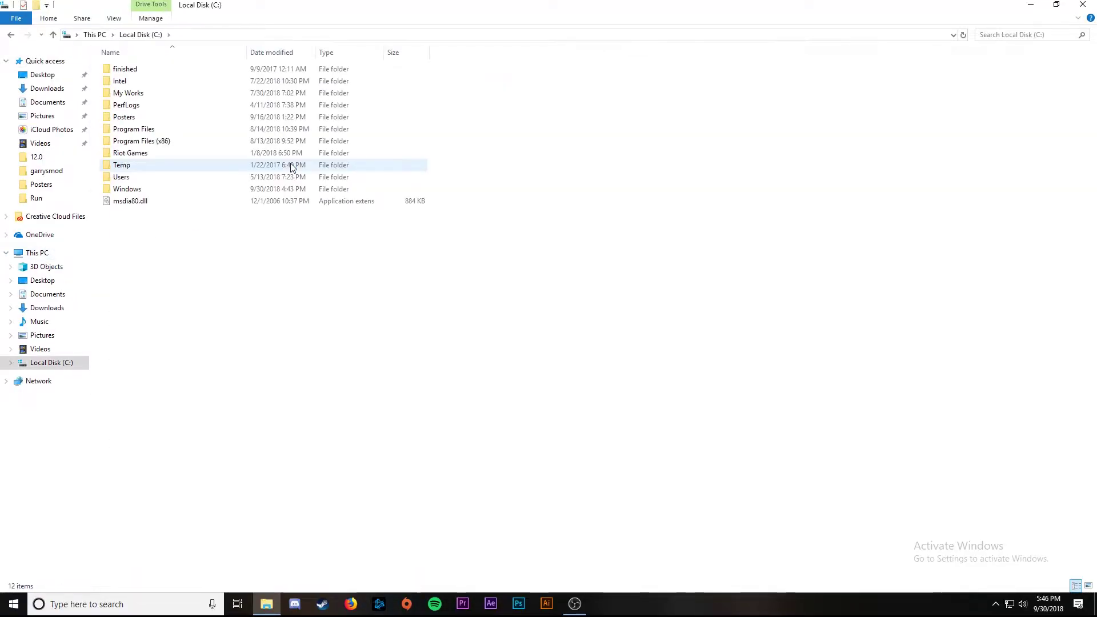
{"action": "double_click", "coordinate": [184, 142]}
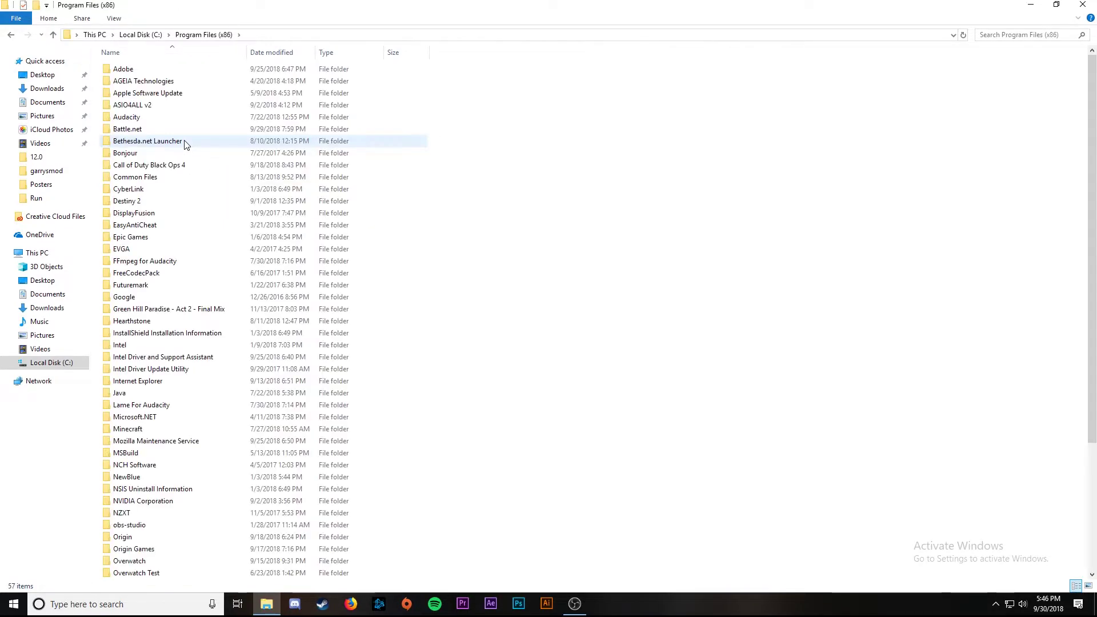
{"action": "scroll", "coordinate": [191, 150], "scroll_direction": "down", "scroll_amount": 5}
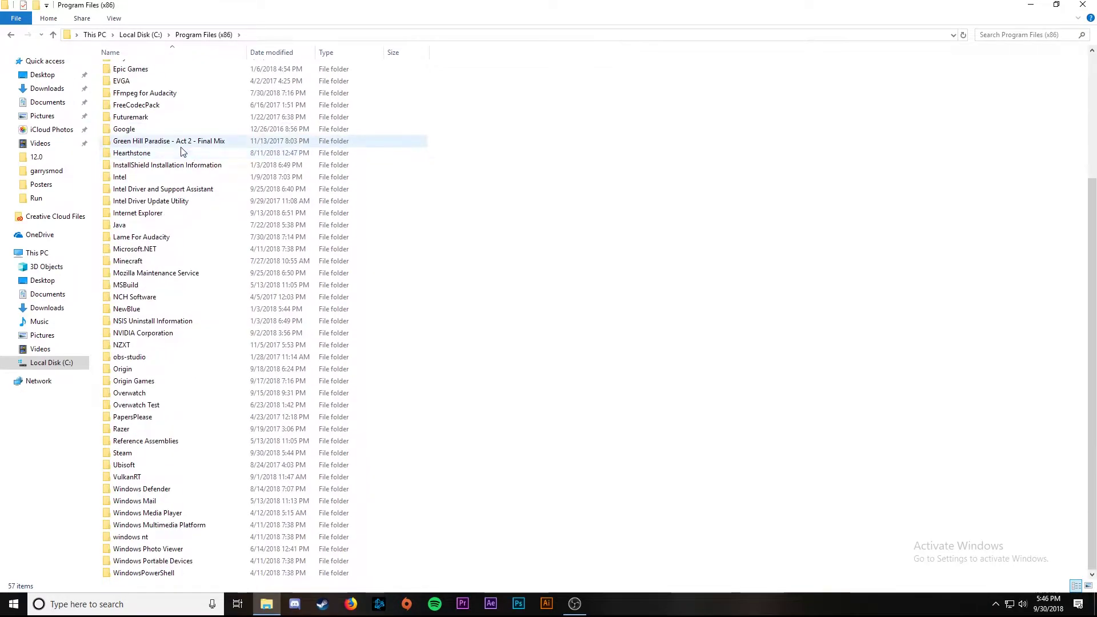
{"action": "double_click", "coordinate": [144, 455]}
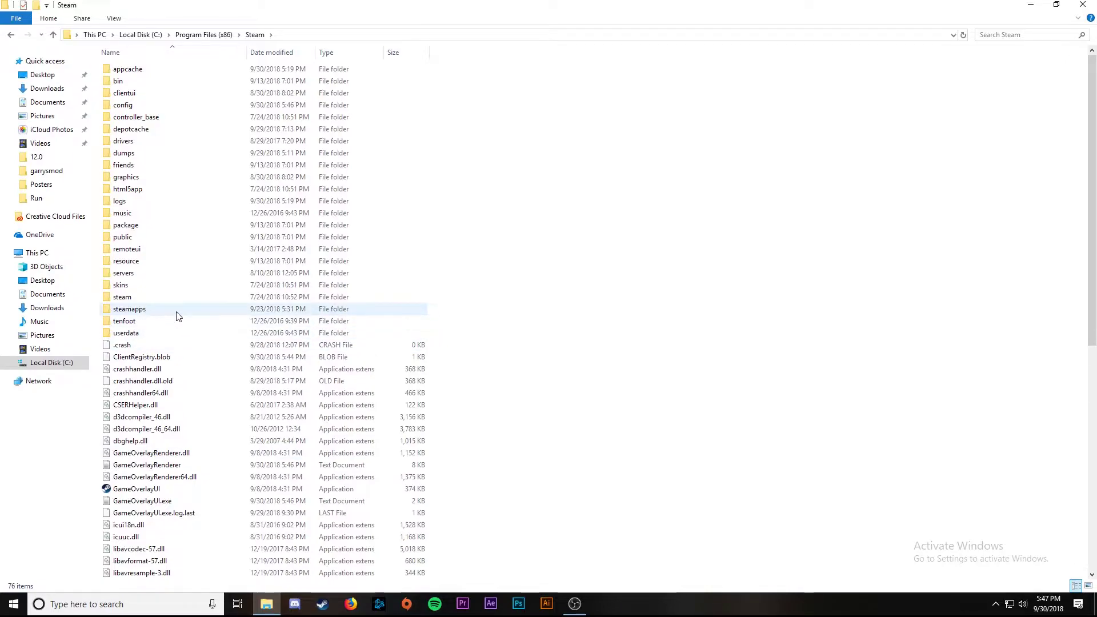
{"action": "double_click", "coordinate": [129, 309]}
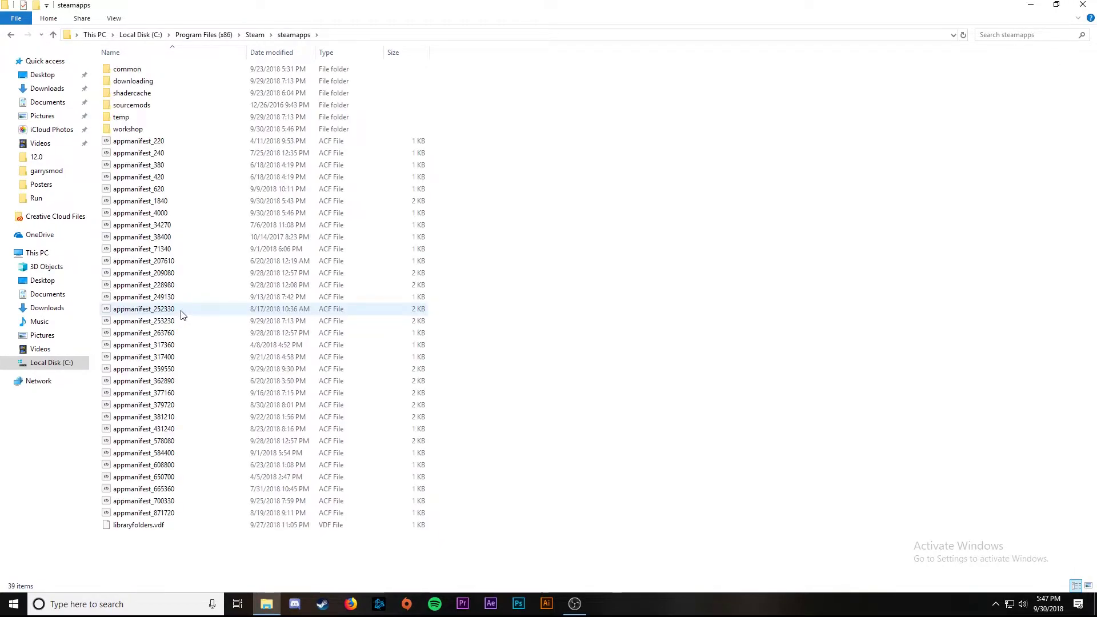
{"action": "double_click", "coordinate": [161, 69]}
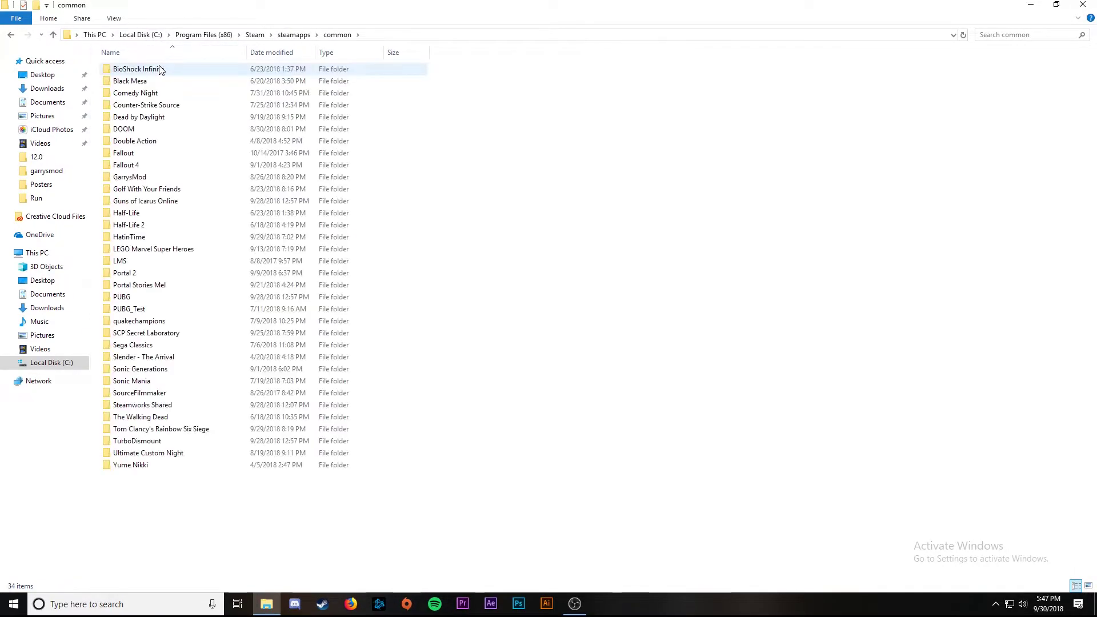
{"action": "double_click", "coordinate": [149, 182]}
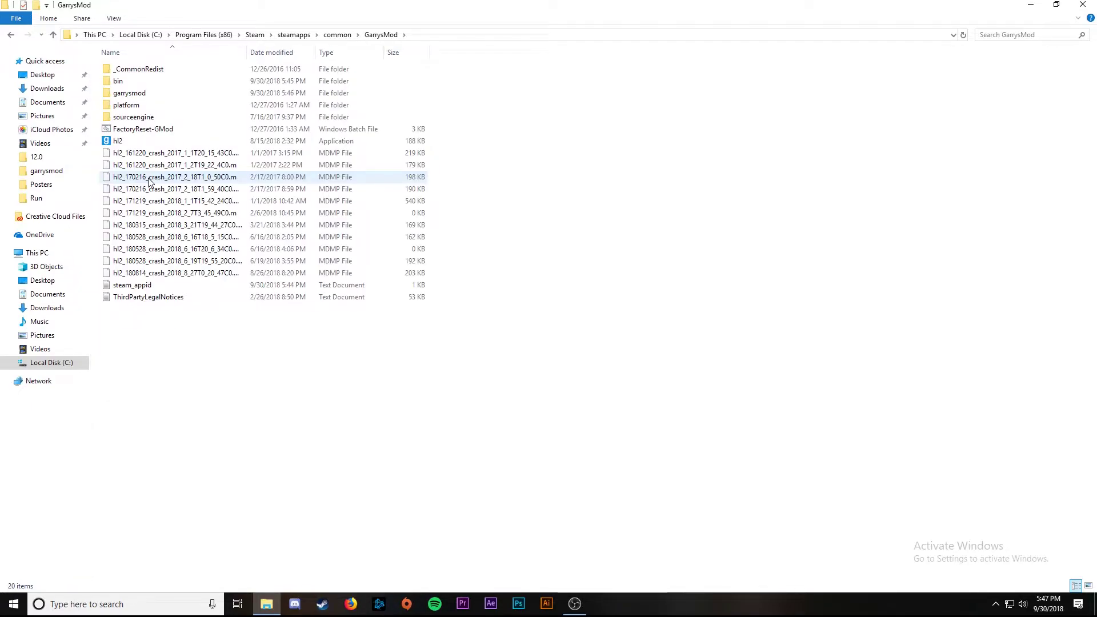
{"action": "double_click", "coordinate": [137, 84]}
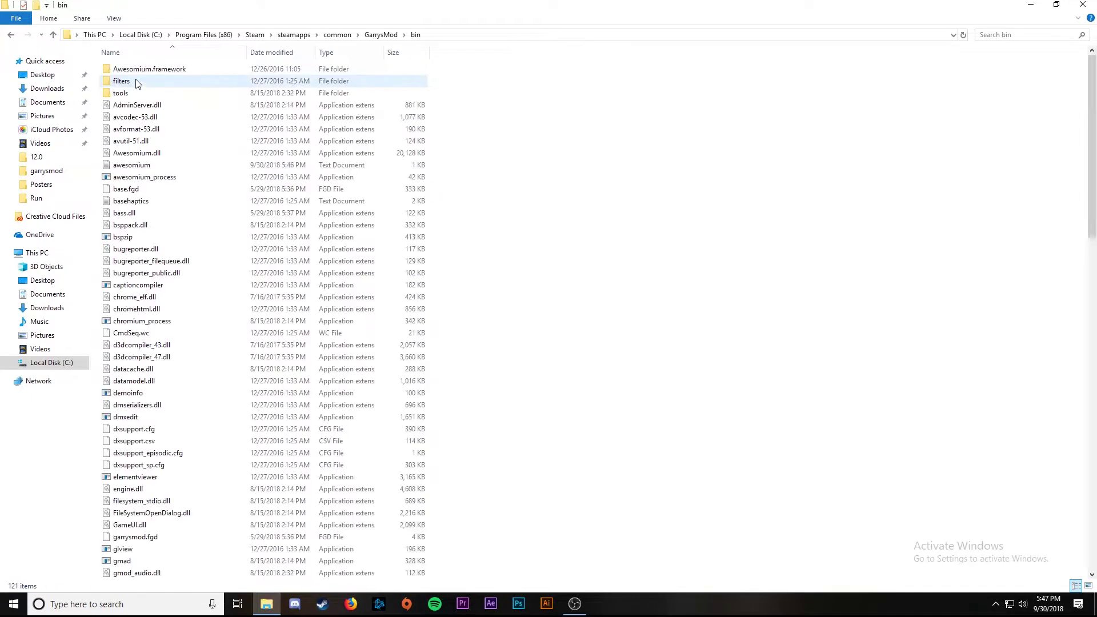
{"action": "scroll", "coordinate": [251, 204], "scroll_direction": "down", "scroll_amount": 10}
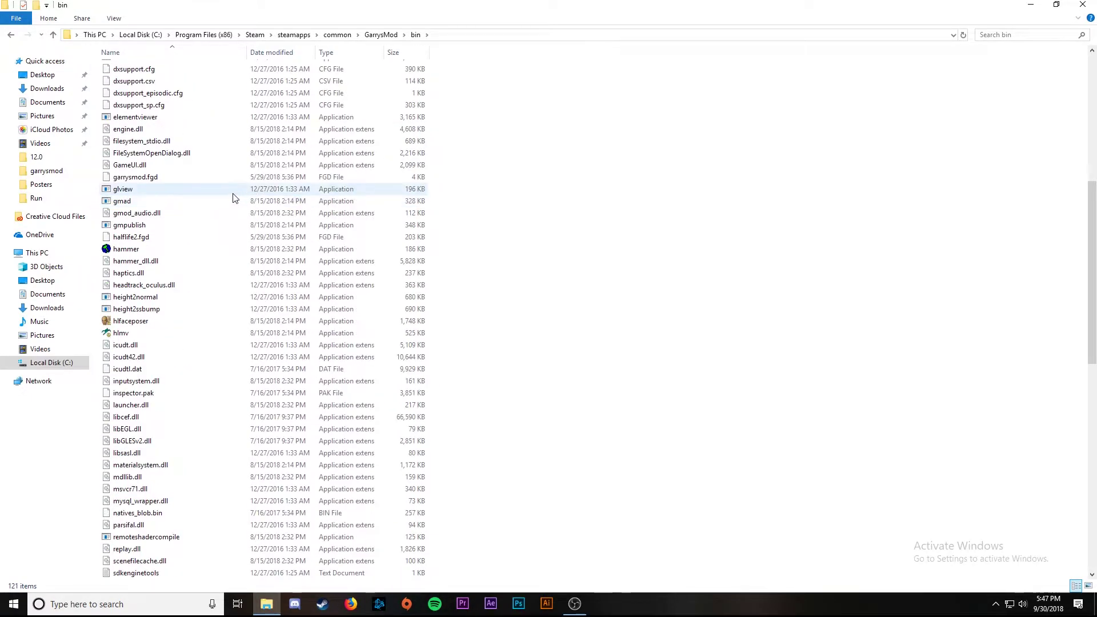
Step: Copy gmad.exe from bin into garrysmod > addons, replacing the existing gmad.exe
{"action": "right_click", "coordinate": [132, 202]}
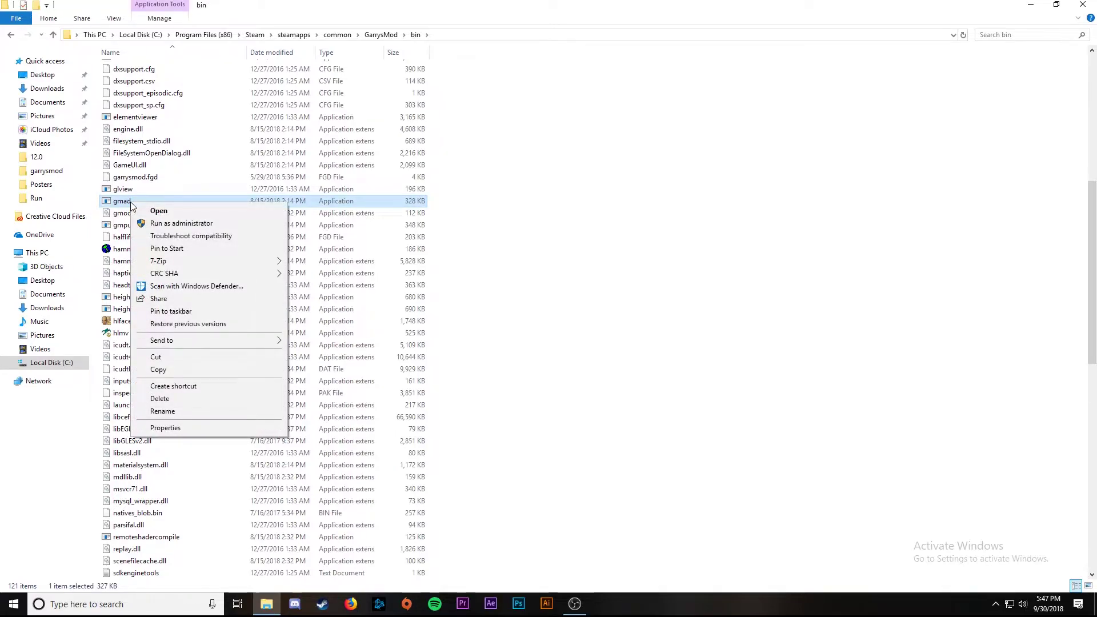
{"action": "left_click", "coordinate": [186, 369]}
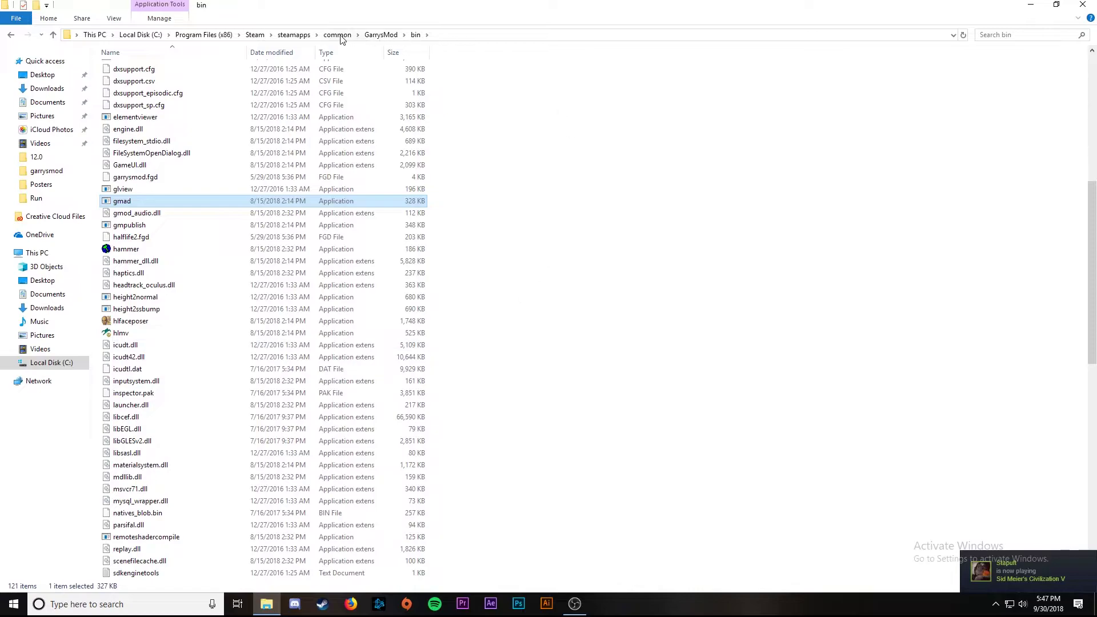
{"action": "left_click", "coordinate": [11, 35]}
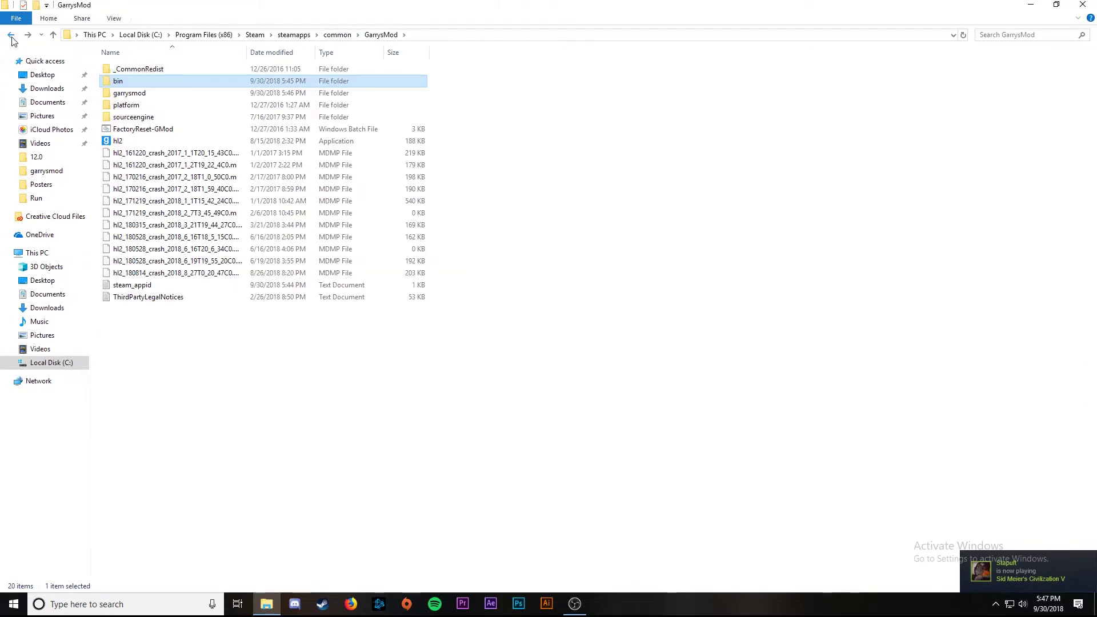
{"action": "double_click", "coordinate": [137, 95]}
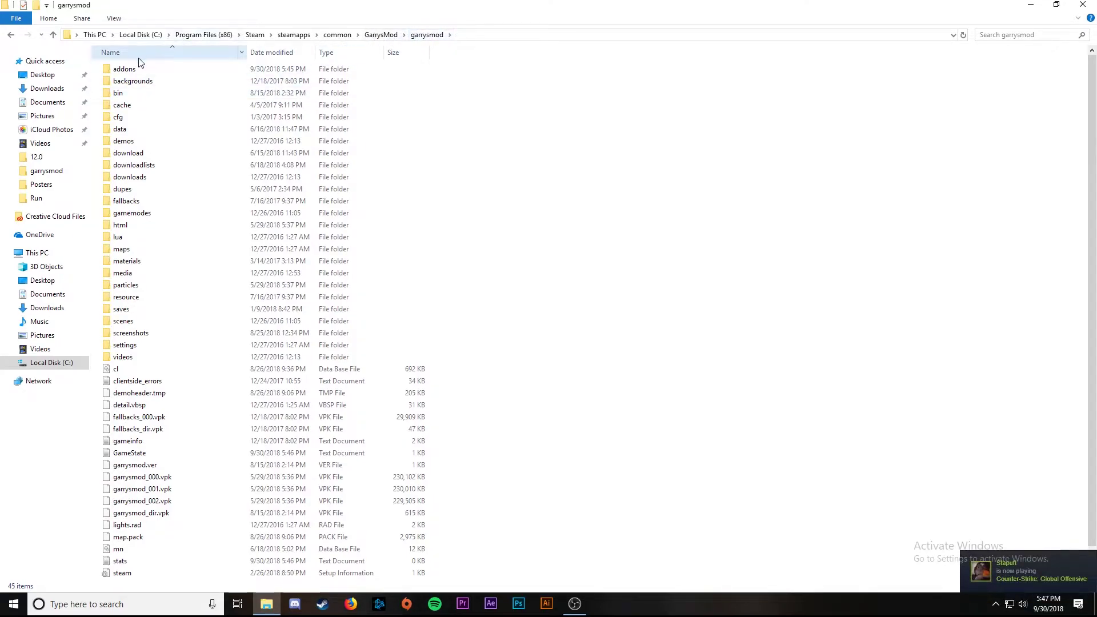
{"action": "double_click", "coordinate": [128, 69]}
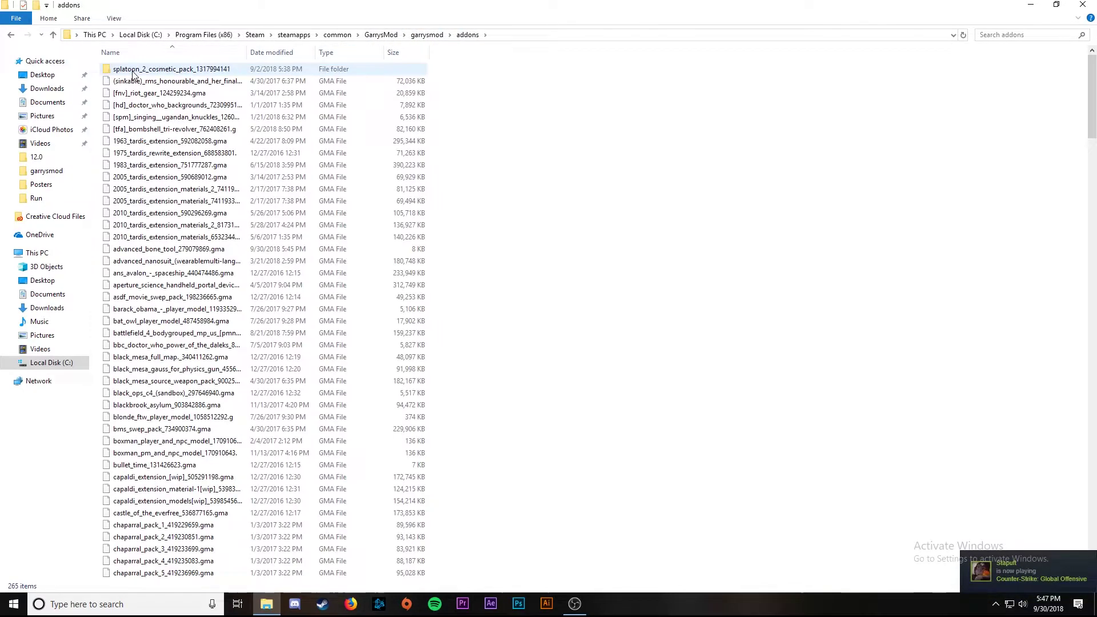
{"action": "right_click", "coordinate": [546, 193]}
{"action": "left_click", "coordinate": [581, 264]}
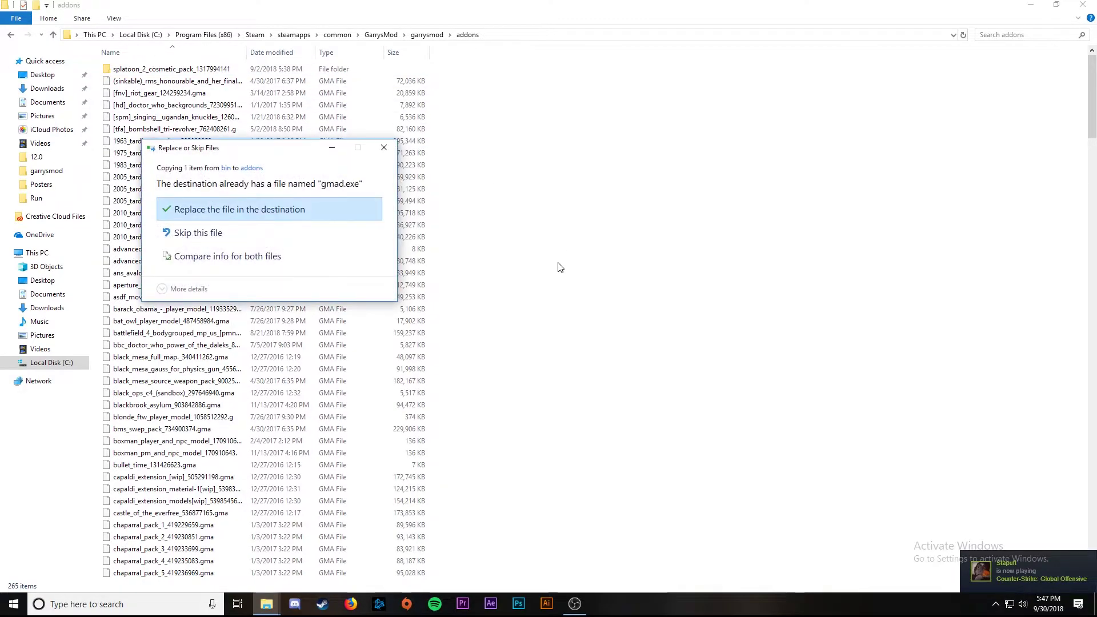
{"action": "left_click", "coordinate": [242, 209]}
{"action": "scroll", "coordinate": [141, 183], "scroll_direction": "down", "scroll_amount": 11}
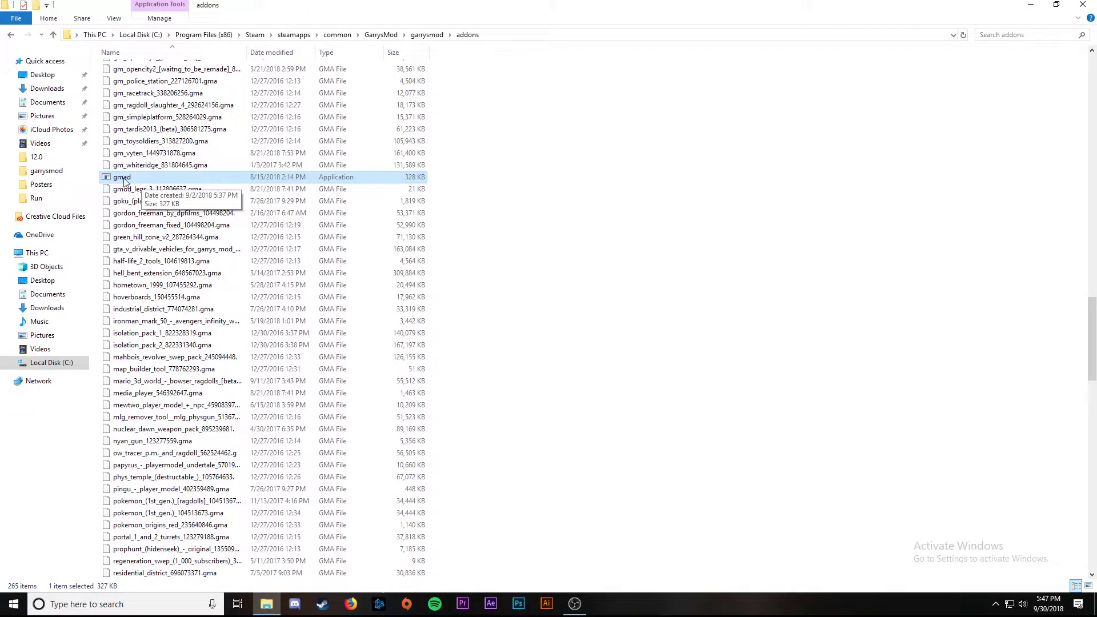
Step: Select the splatoon_2_cosmetic_pack .gma addon file in addons for extraction with gmad
{"action": "left_click", "coordinate": [669, 207]}
{"action": "scroll", "coordinate": [615, 297], "scroll_direction": "up", "scroll_amount": 9}
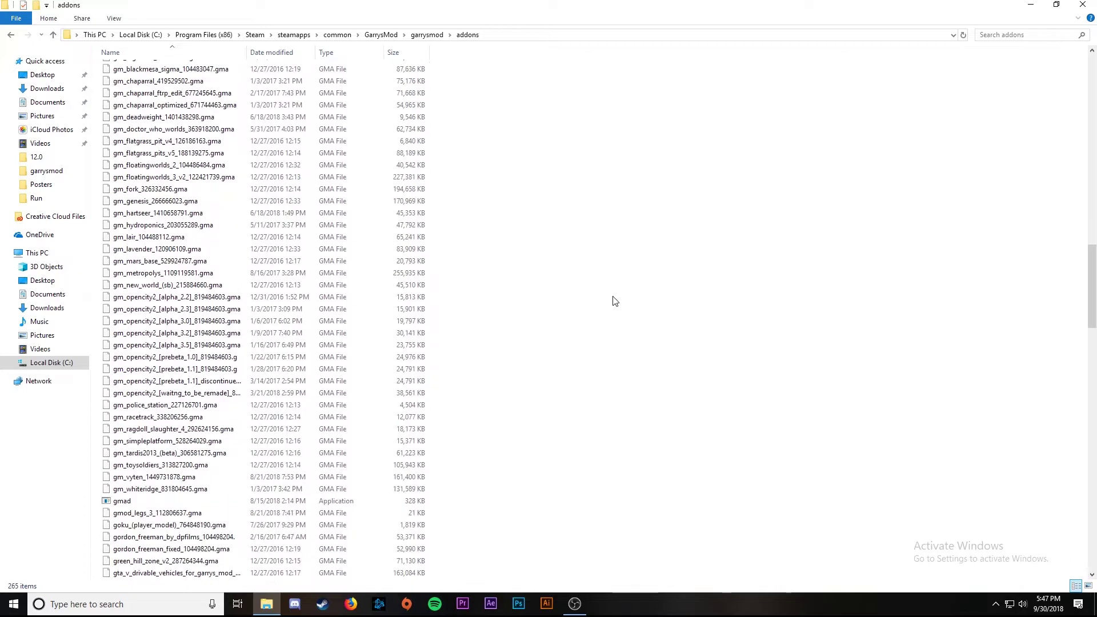
{"action": "scroll", "coordinate": [615, 301], "scroll_direction": "down", "scroll_amount": 20}
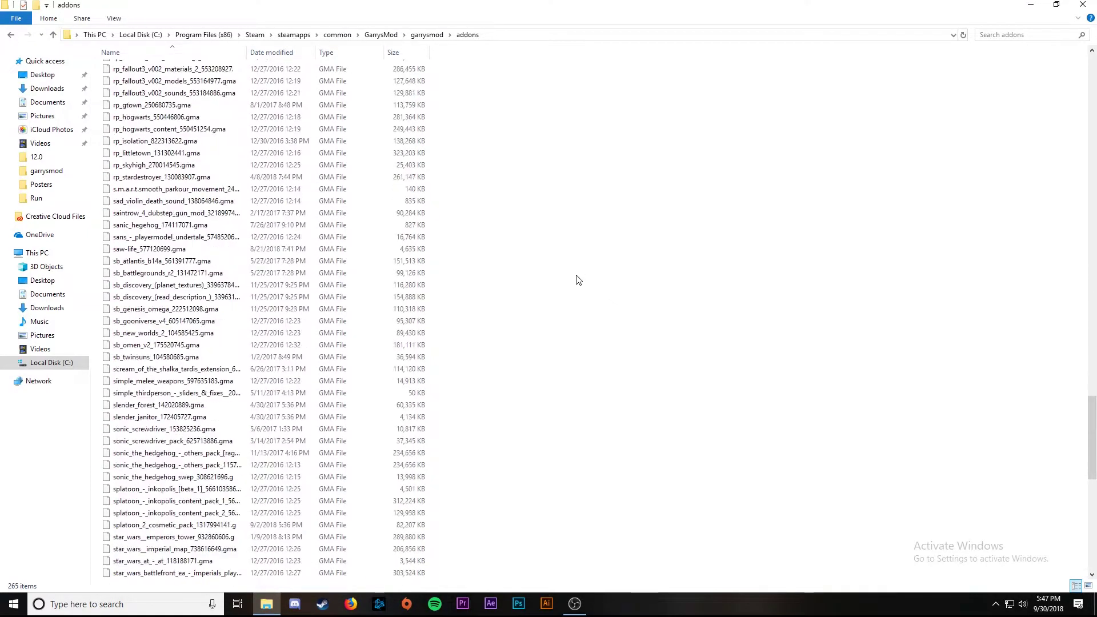
{"action": "scroll", "coordinate": [578, 280], "scroll_direction": "down", "scroll_amount": 6}
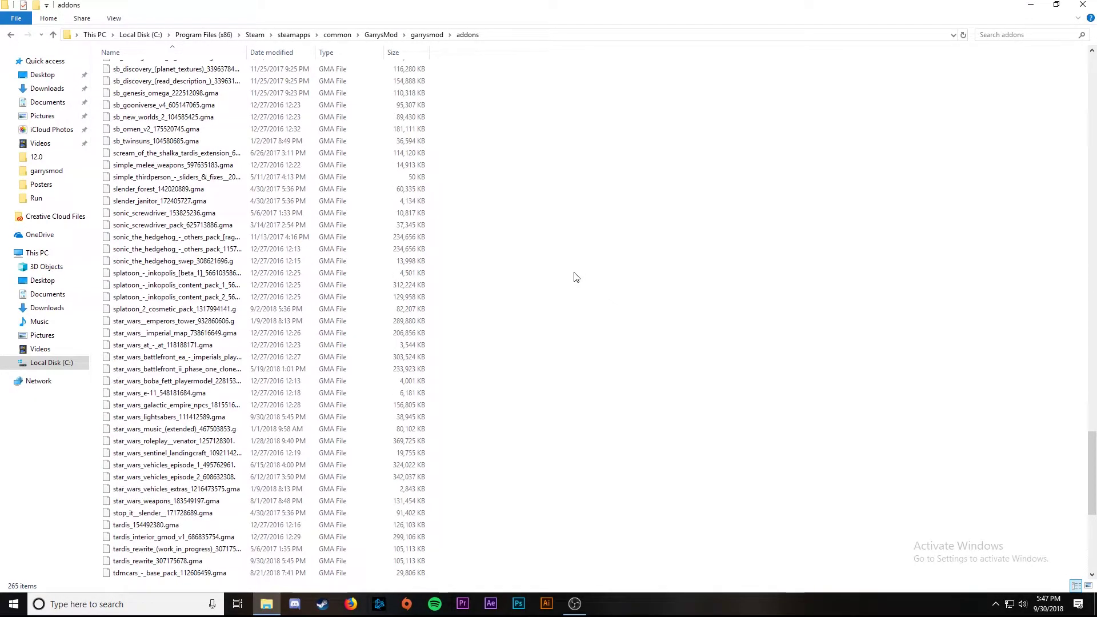
{"action": "scroll", "coordinate": [574, 276], "scroll_direction": "down", "scroll_amount": 9}
{"action": "scroll", "coordinate": [565, 272], "scroll_direction": "up", "scroll_amount": 8}
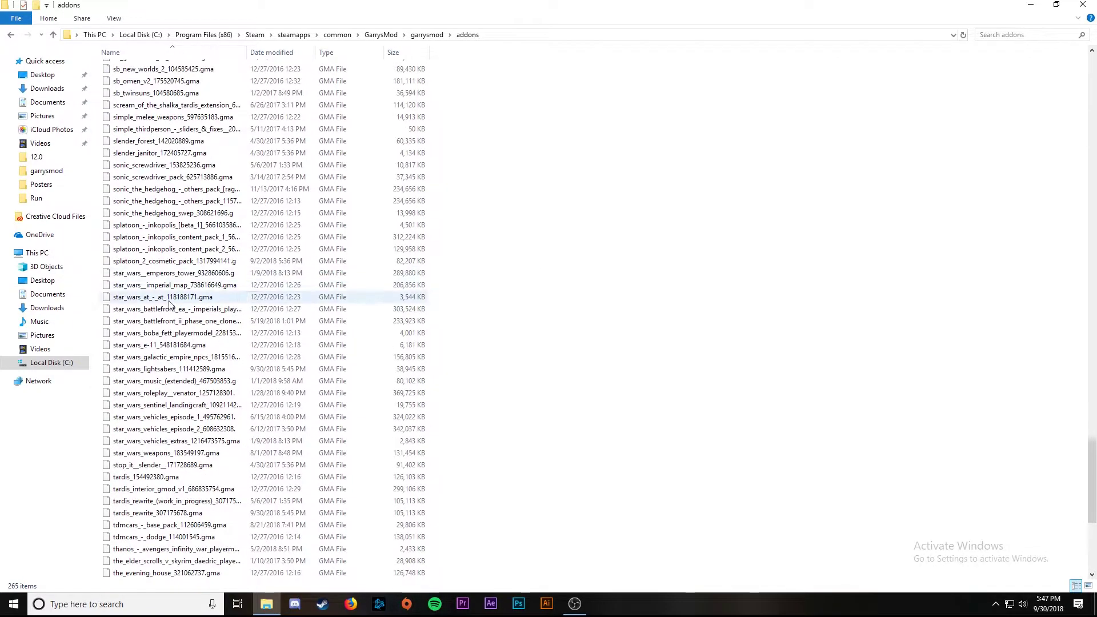
{"action": "left_click", "coordinate": [182, 264]}
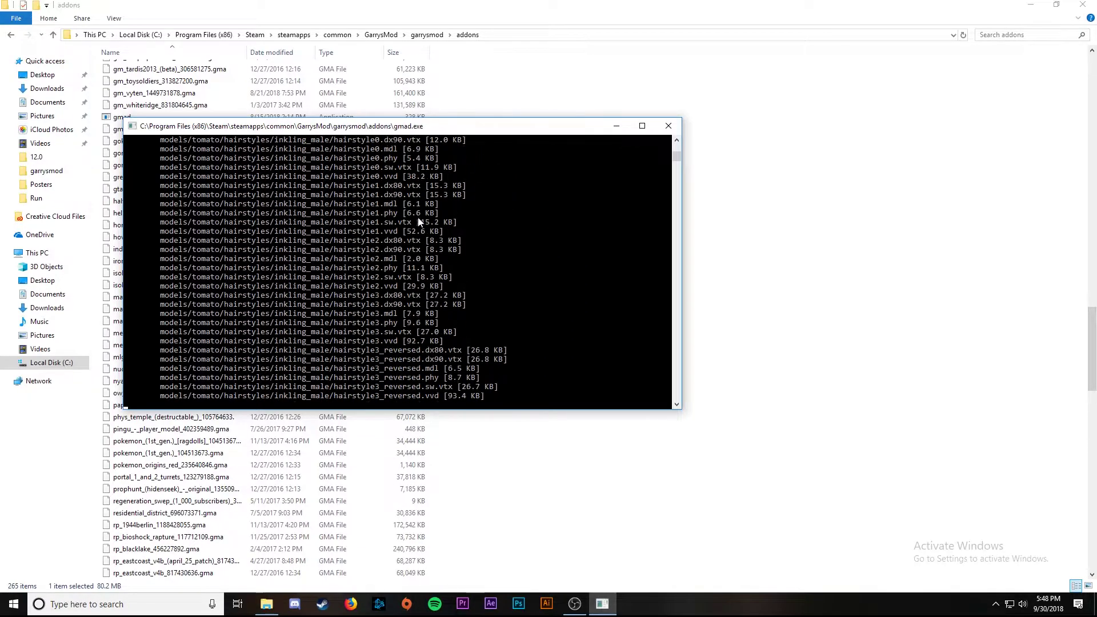
{"action": "scroll", "coordinate": [603, 284], "scroll_direction": "up", "scroll_amount": 20}
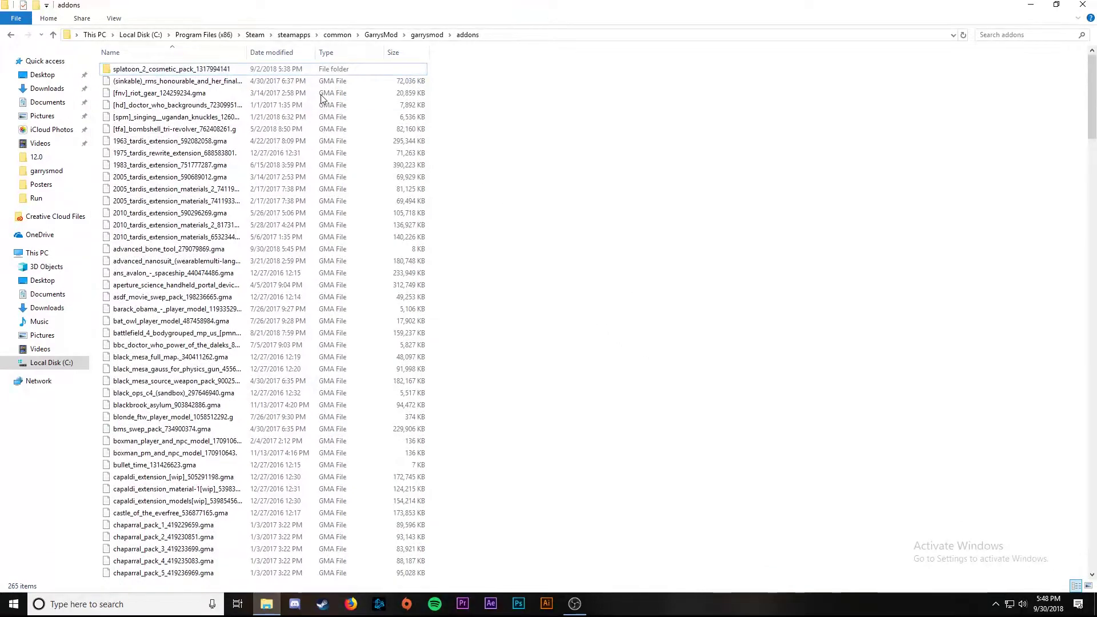
{"action": "left_click", "coordinate": [190, 70]}
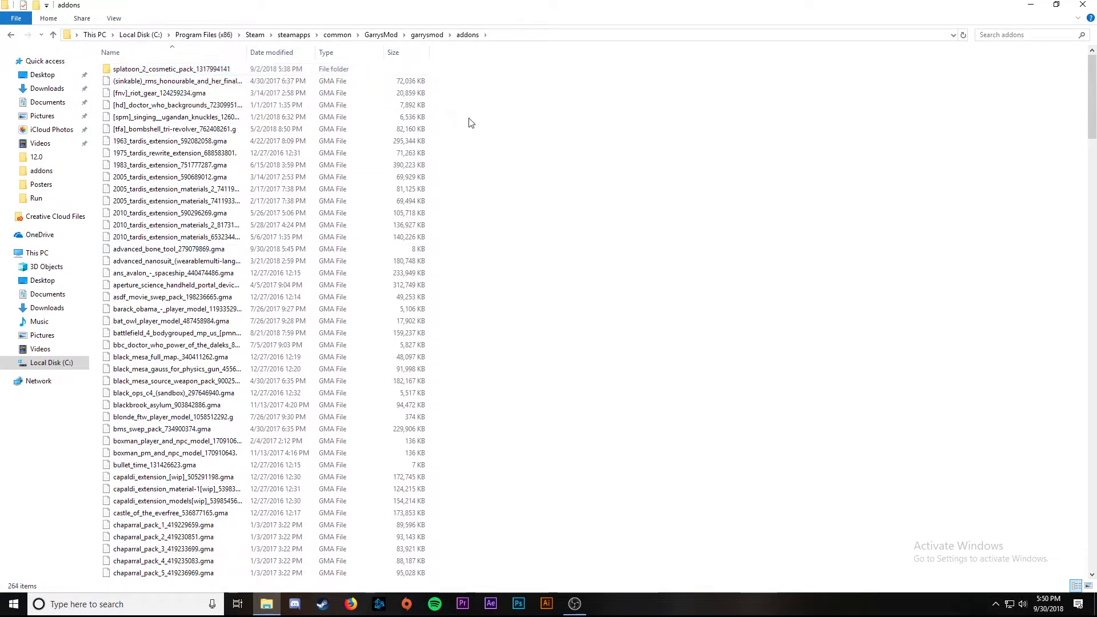
{"action": "double_click", "coordinate": [172, 69]}
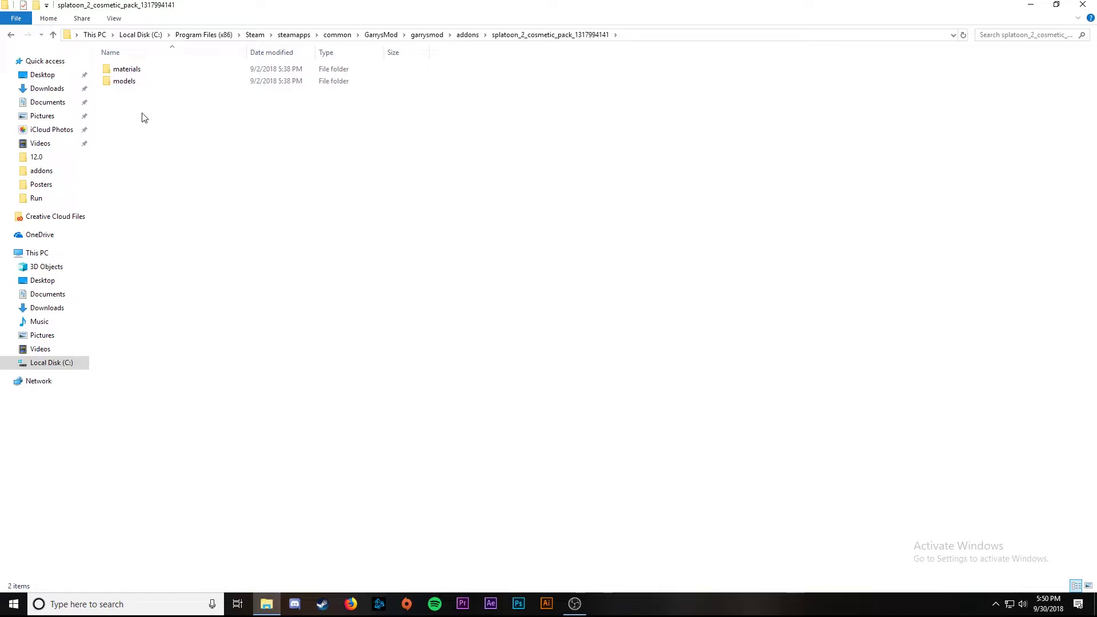
Step: Copy the pack's materials and models folders
{"action": "left_click_drag", "start_coordinate": [140, 110], "coordinate": [113, 57]}
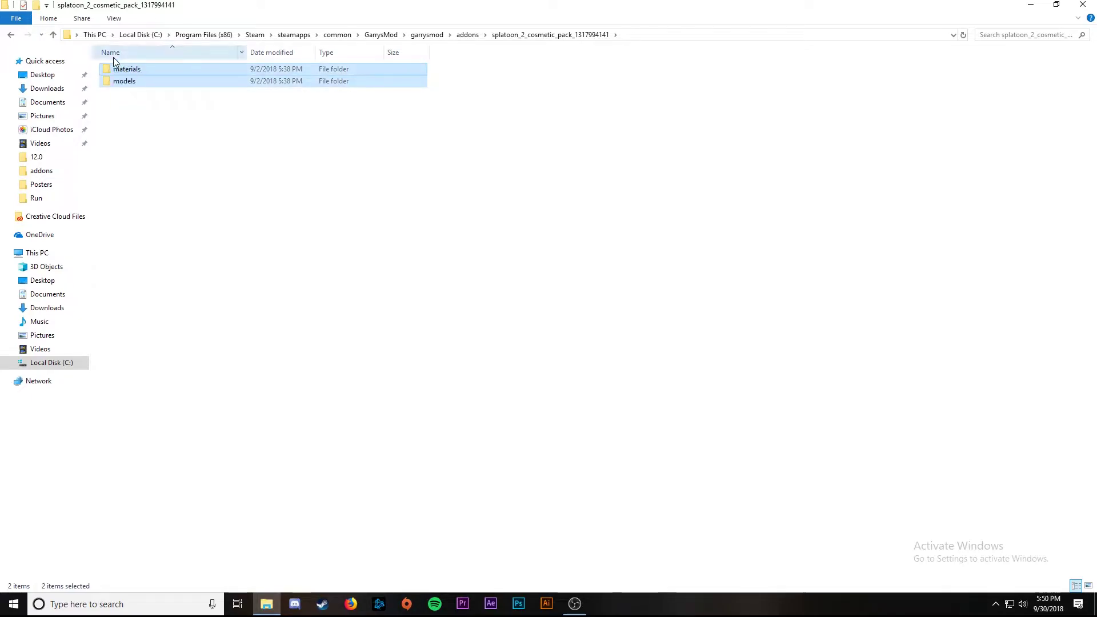
{"action": "right_click", "coordinate": [122, 72]}
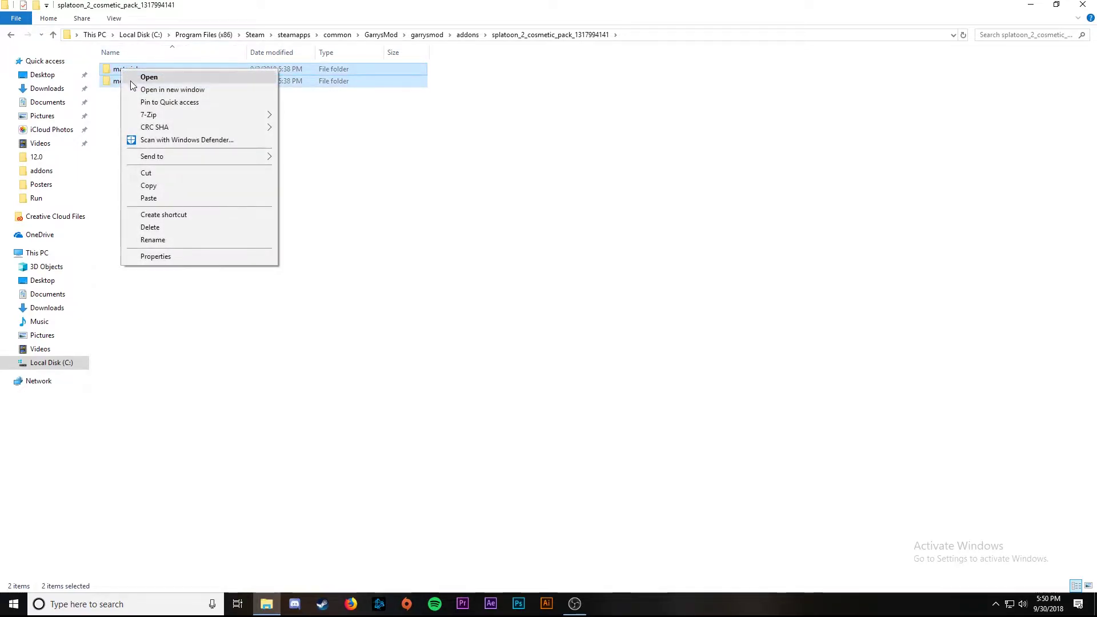
{"action": "left_click", "coordinate": [169, 185]}
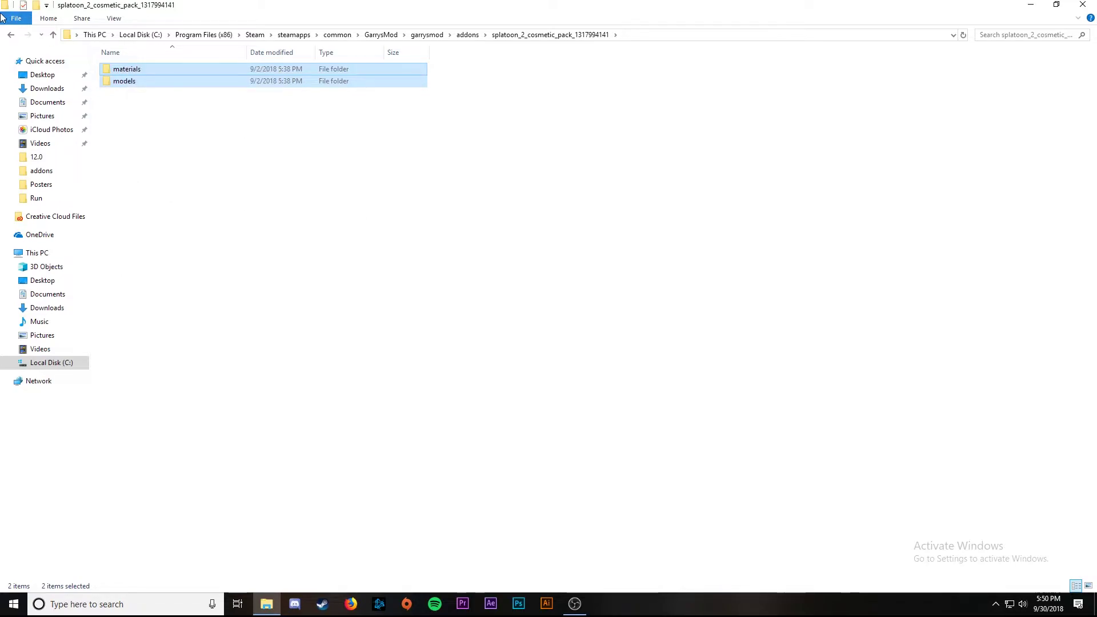
Step: Step back through the folders to Steam's steamapps\common games folder
{"action": "left_click", "coordinate": [11, 36]}
{"action": "left_click", "coordinate": [11, 36]}
{"action": "left_click", "coordinate": [11, 36]}
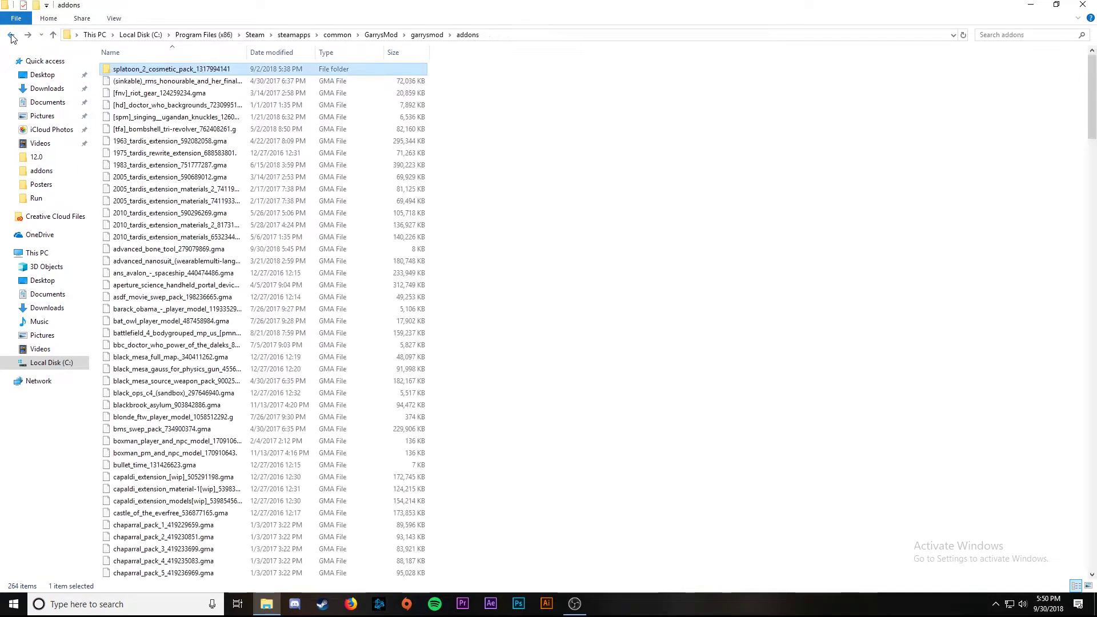
{"action": "left_click", "coordinate": [11, 36]}
{"action": "left_click", "coordinate": [11, 36]}
{"action": "left_click", "coordinate": [11, 35]}
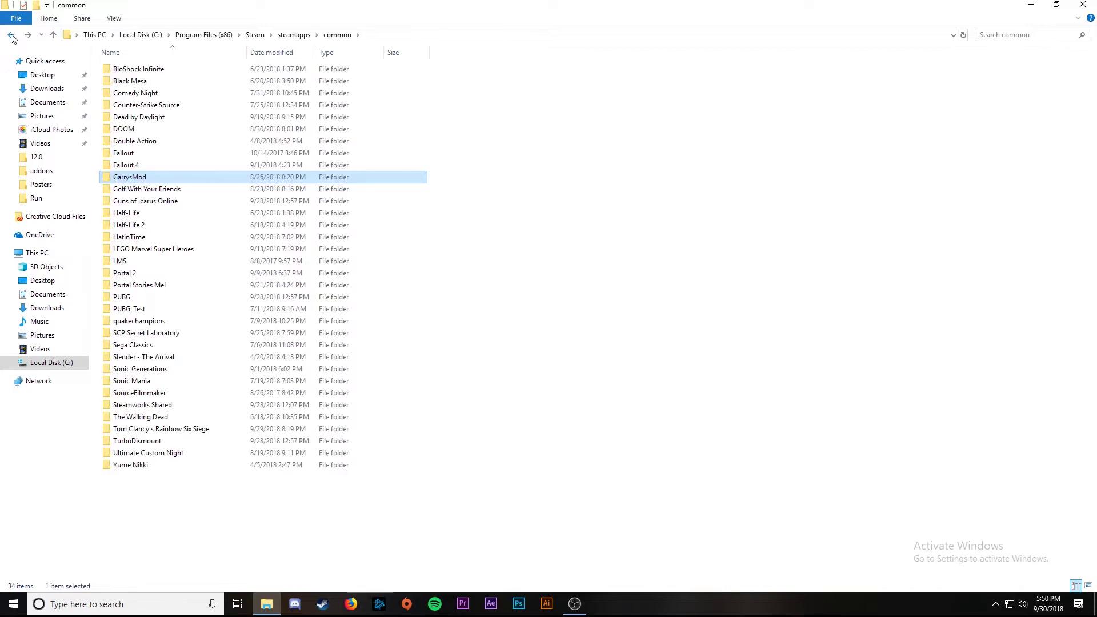
Step: Enter SourceFilmmaker\game, then create and delete a stray New folder there
{"action": "double_click", "coordinate": [170, 394]}
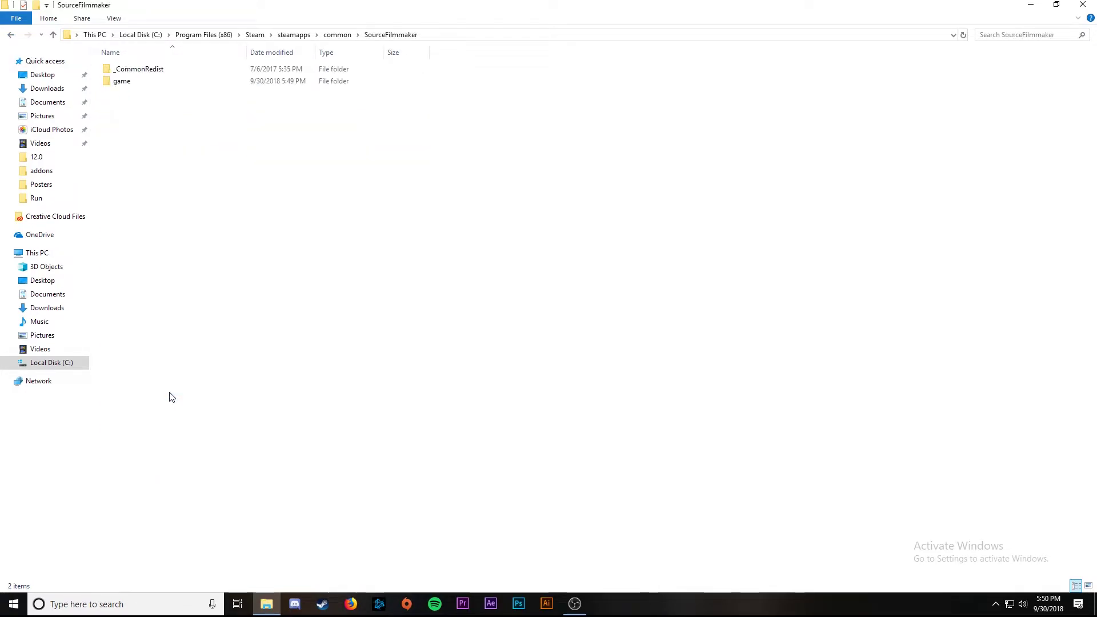
{"action": "double_click", "coordinate": [119, 81]}
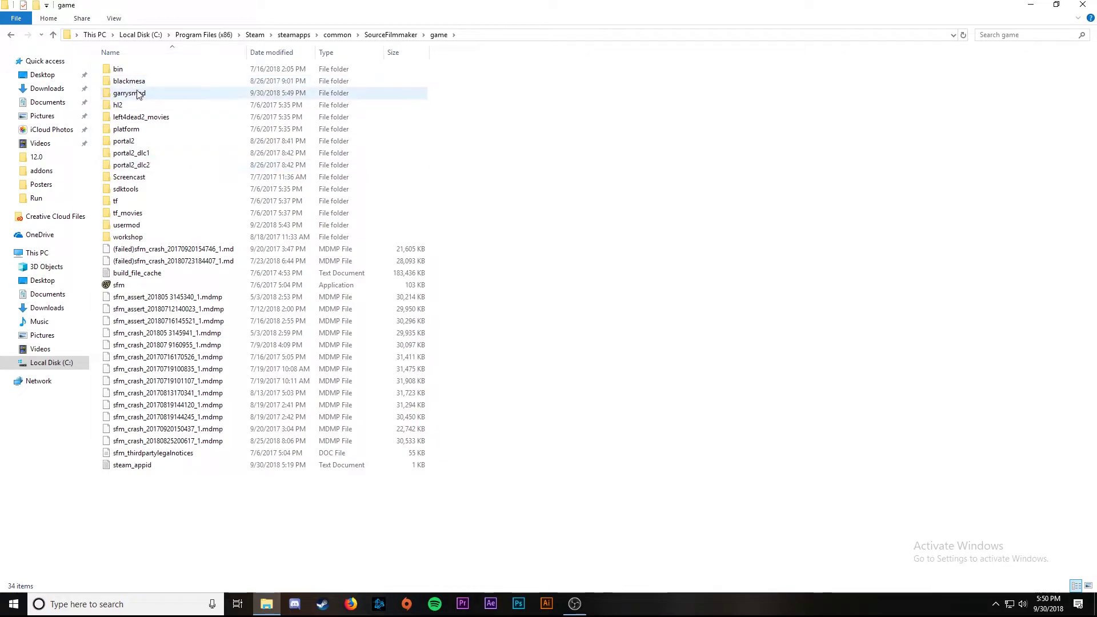
{"action": "mouse_move", "coordinate": [144, 95]}
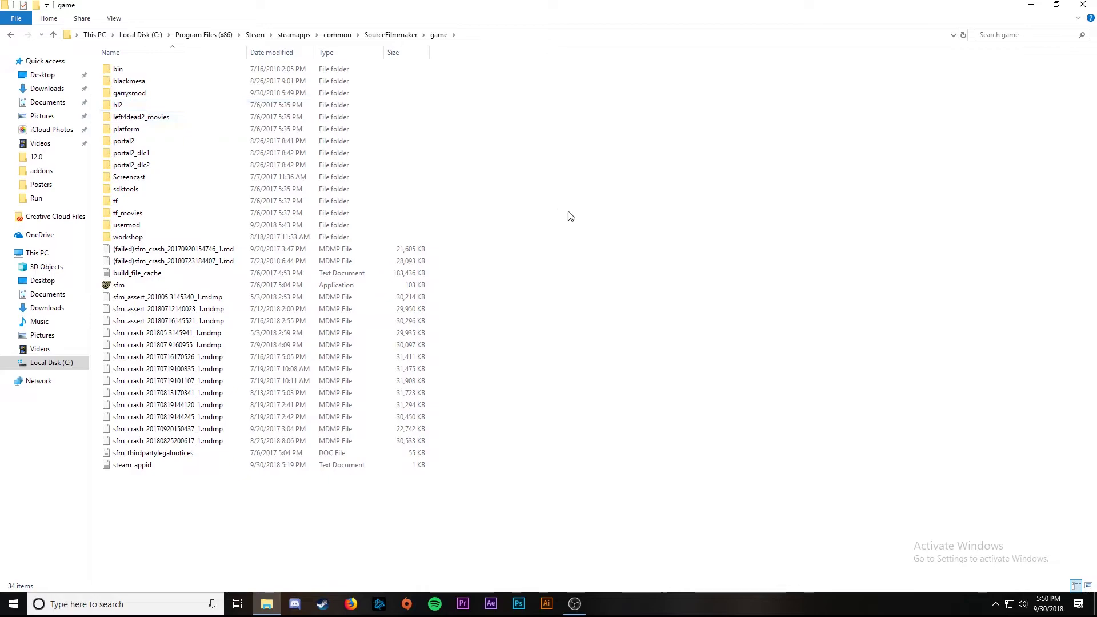
{"action": "right_click", "coordinate": [567, 231]}
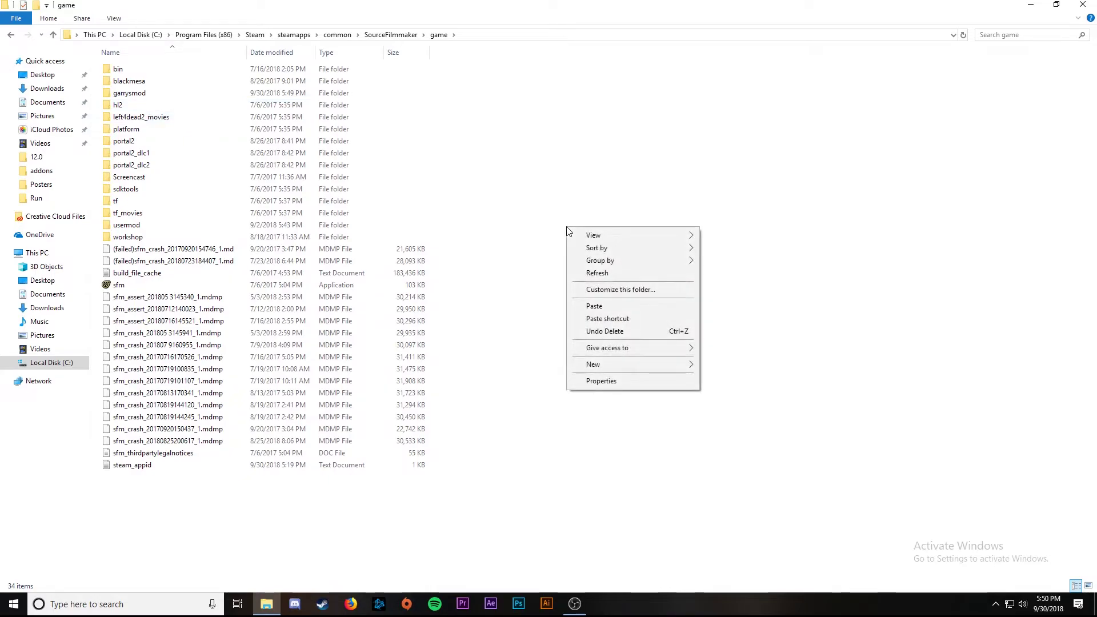
{"action": "mouse_move", "coordinate": [606, 364]}
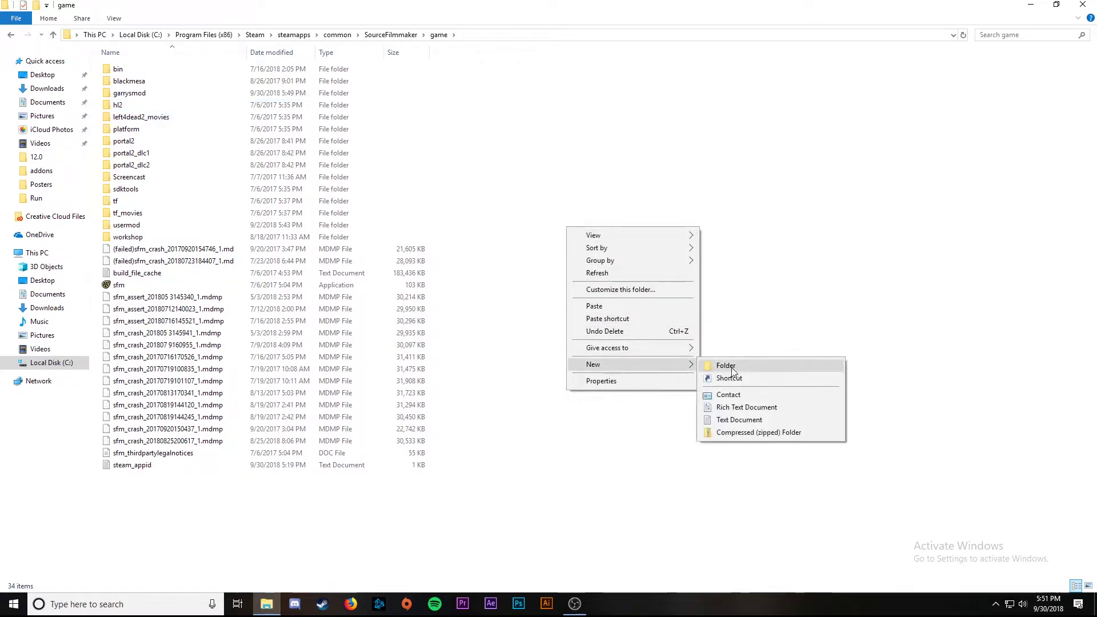
{"action": "left_click", "coordinate": [758, 368]}
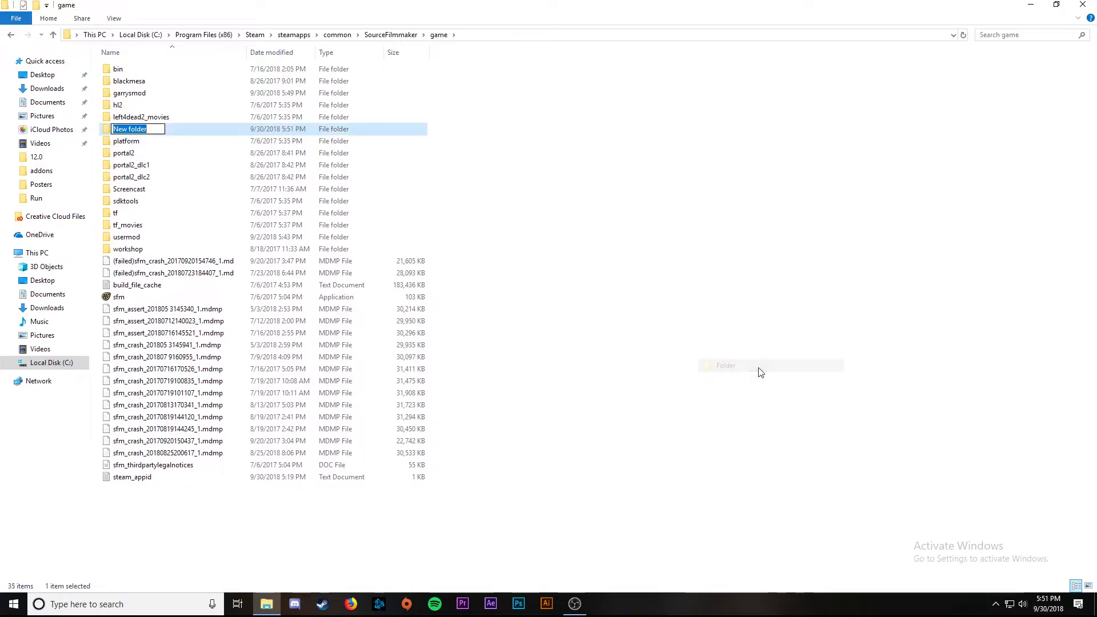
{"action": "left_click", "coordinate": [557, 143]}
{"action": "left_click", "coordinate": [215, 130]}
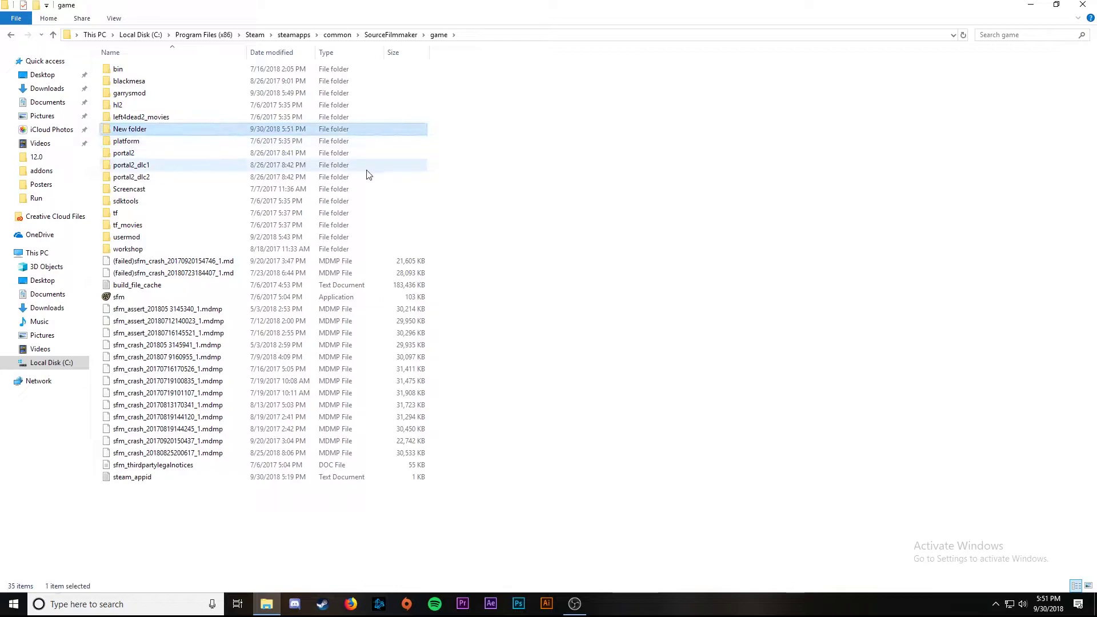
{"action": "key", "text": "Delete"}
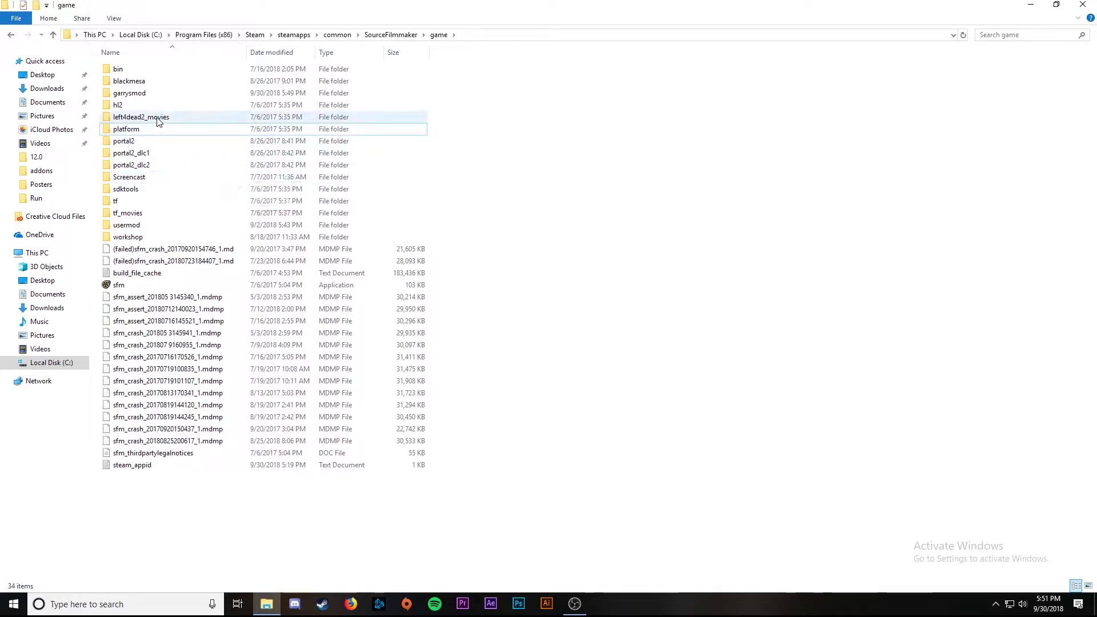
Step: Paste the materials and models folders into garrysmod, replacing duplicates, then close Explorer
{"action": "double_click", "coordinate": [137, 93]}
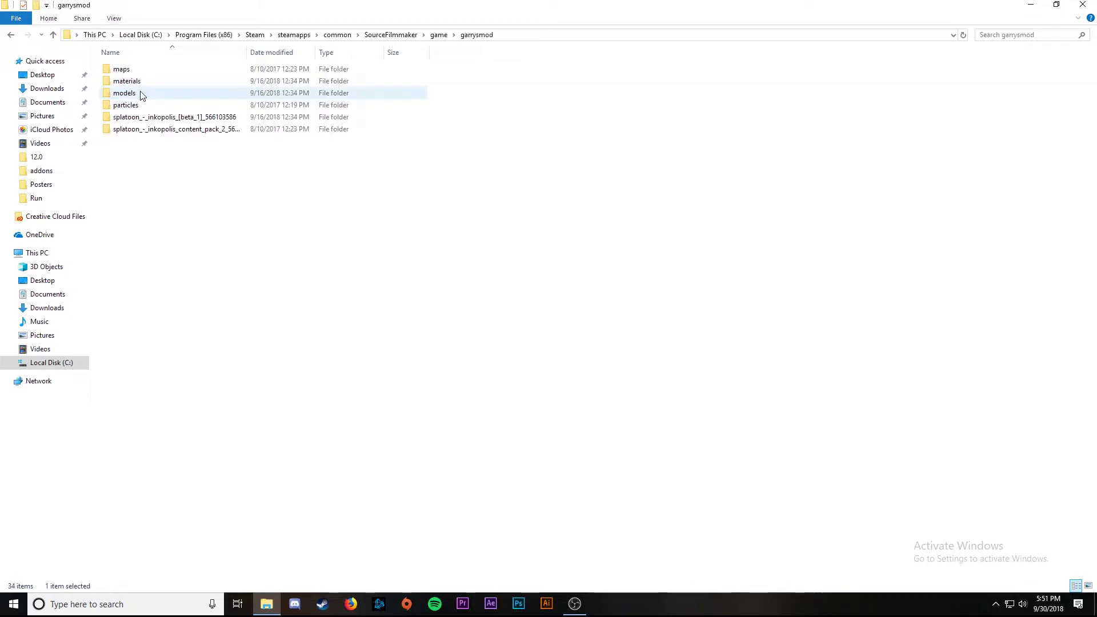
{"action": "right_click", "coordinate": [162, 198]}
{"action": "left_click", "coordinate": [192, 276]}
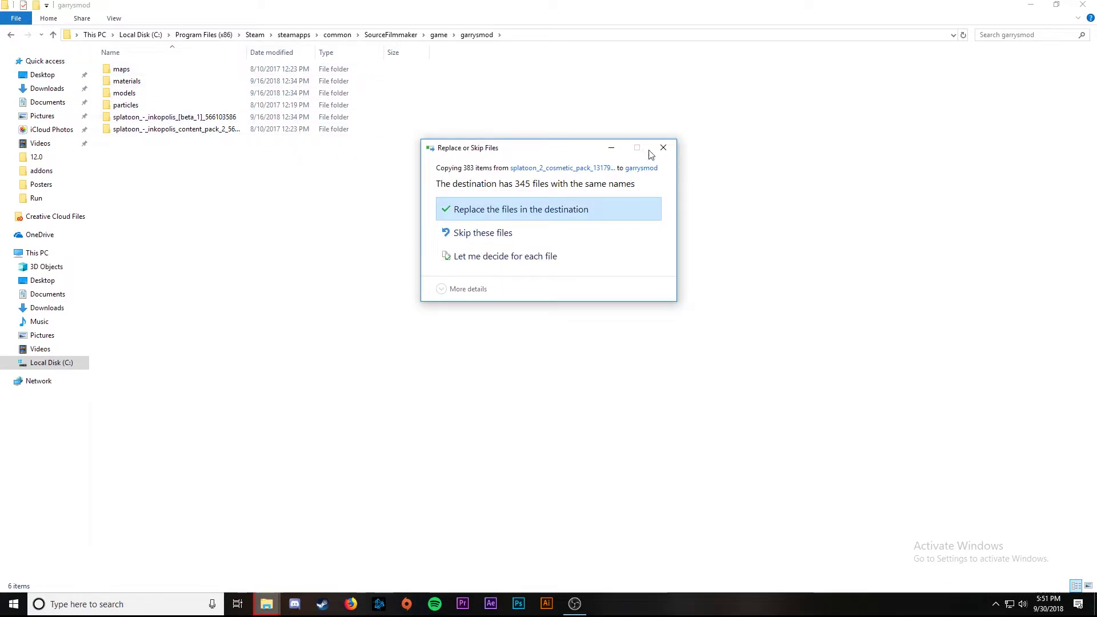
{"action": "left_click", "coordinate": [649, 207]}
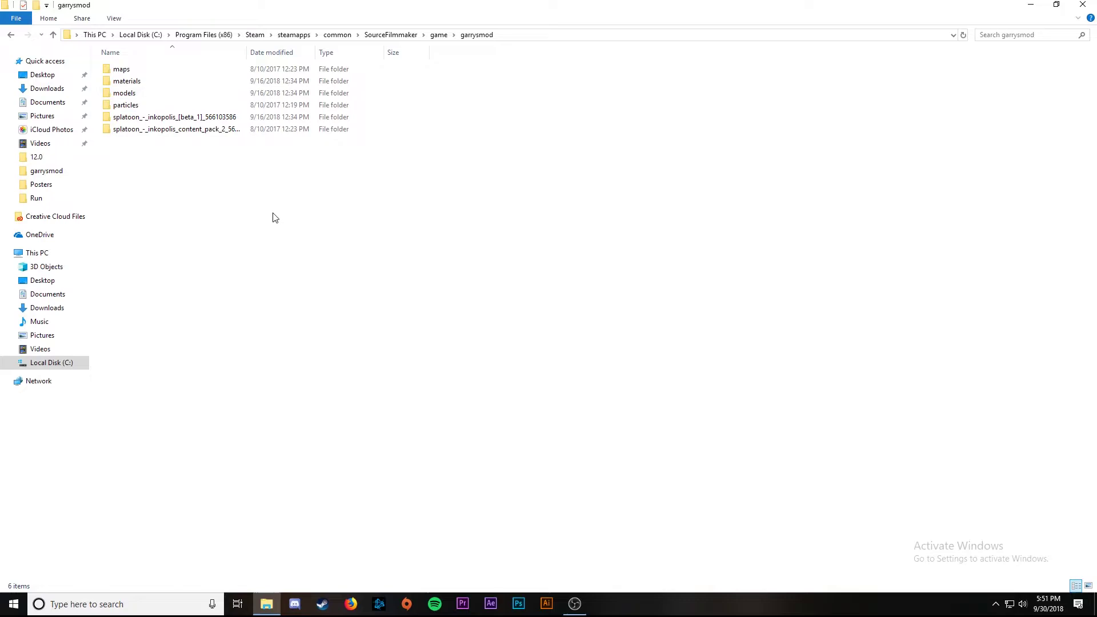
{"action": "left_click", "coordinate": [1082, 5]}
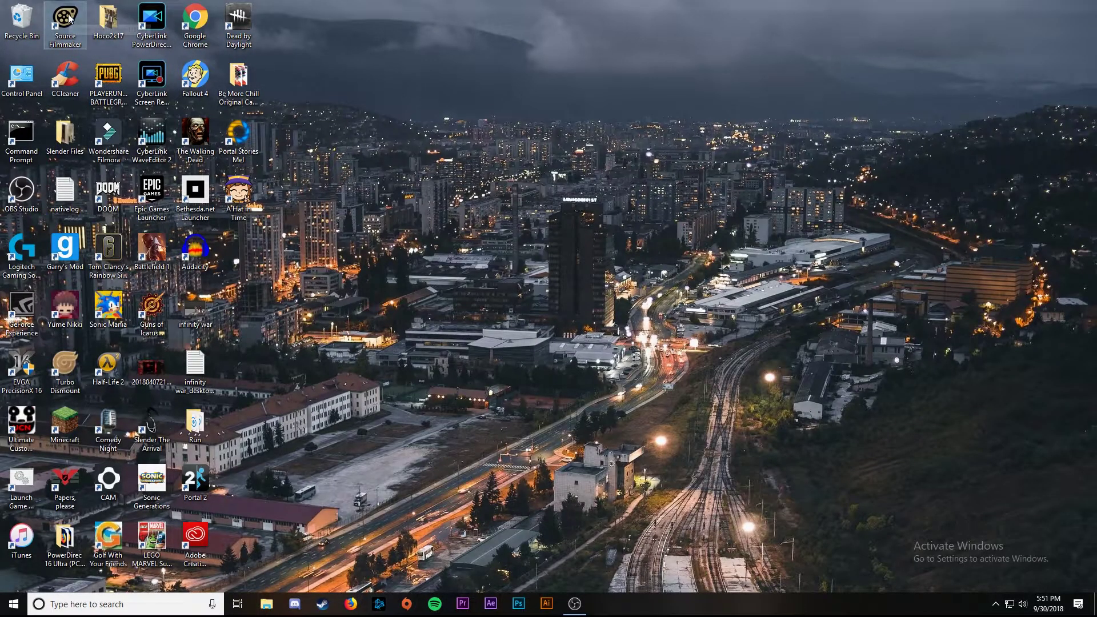
Step: Launch Source Filmmaker and reopen the recent poster.dmx session
{"action": "double_click", "coordinate": [65, 20]}
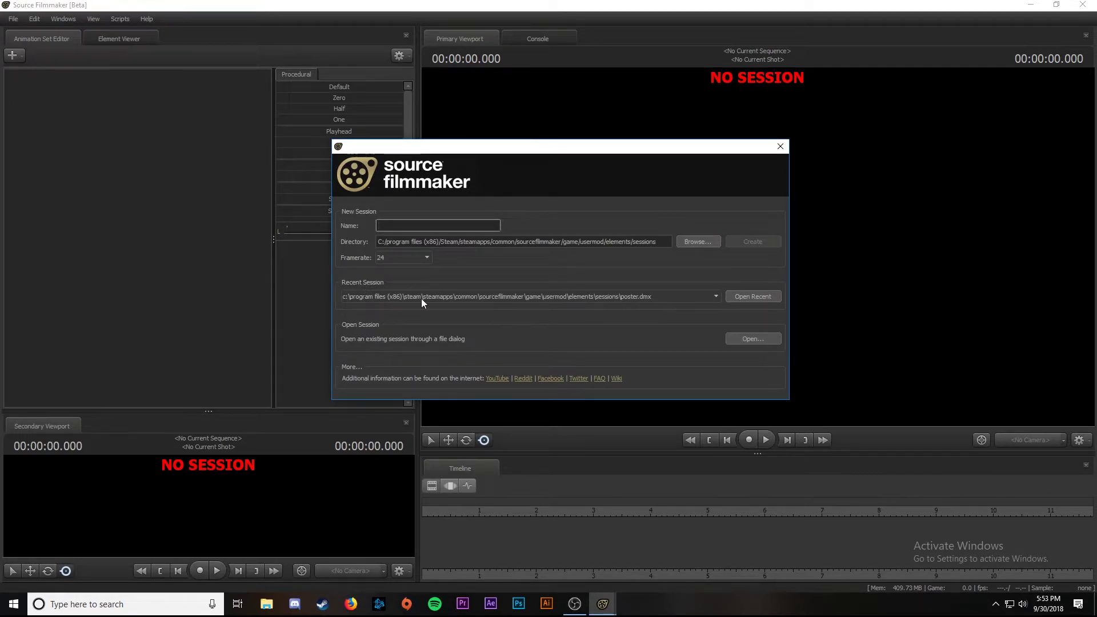
{"action": "left_click", "coordinate": [753, 296]}
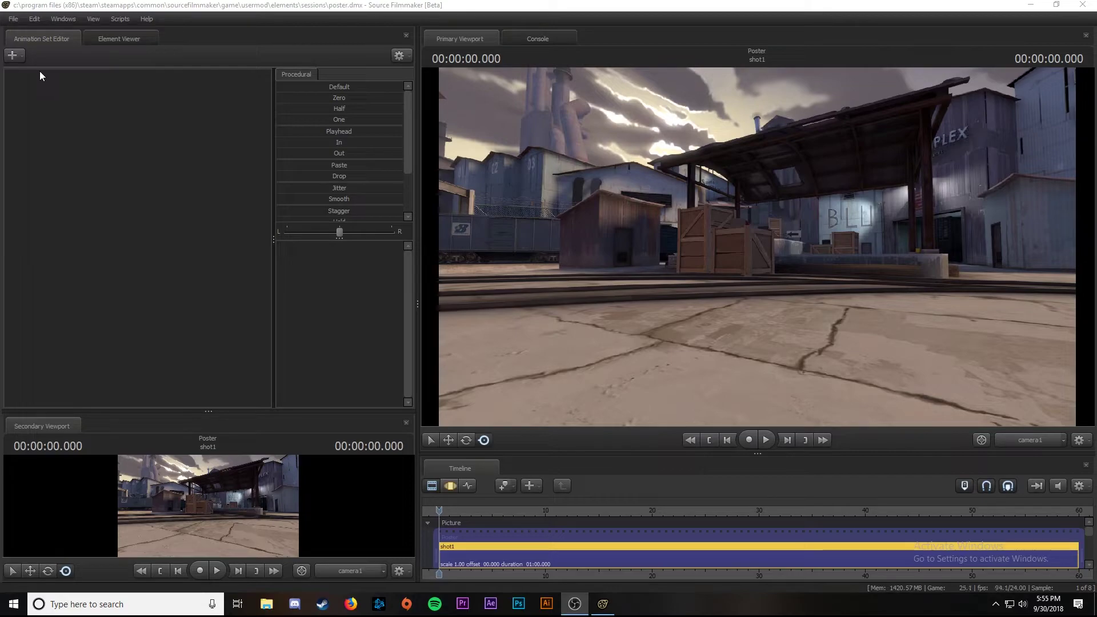
Step: Start a new-model animation set, filter the picker by 'hairstyle' and highlight hairstyle4
{"action": "left_click", "coordinate": [22, 56]}
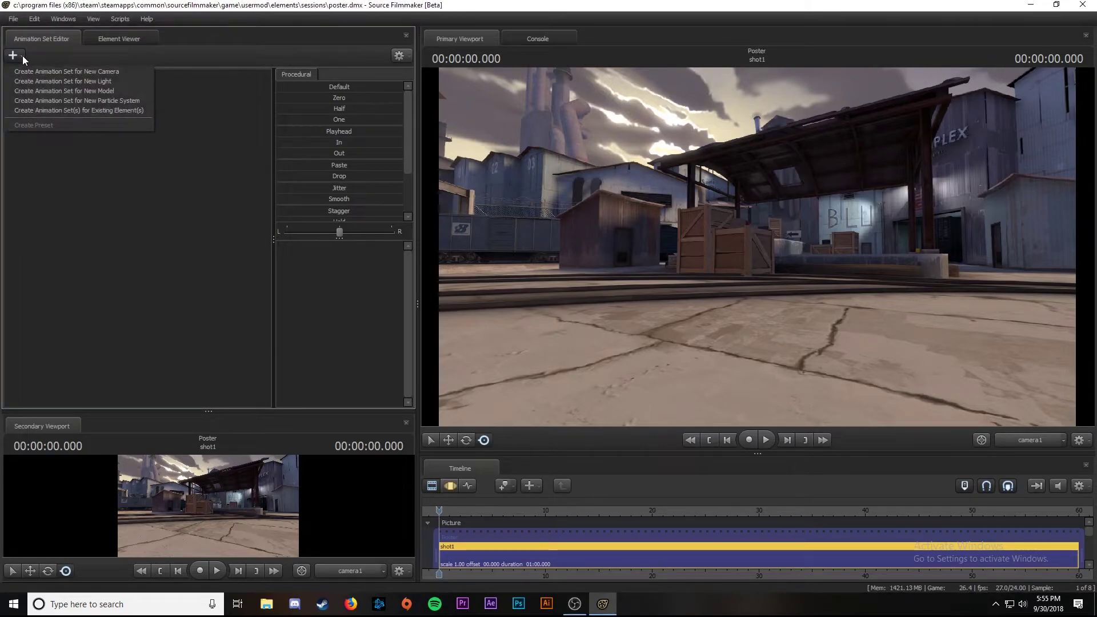
{"action": "left_click", "coordinate": [52, 91]}
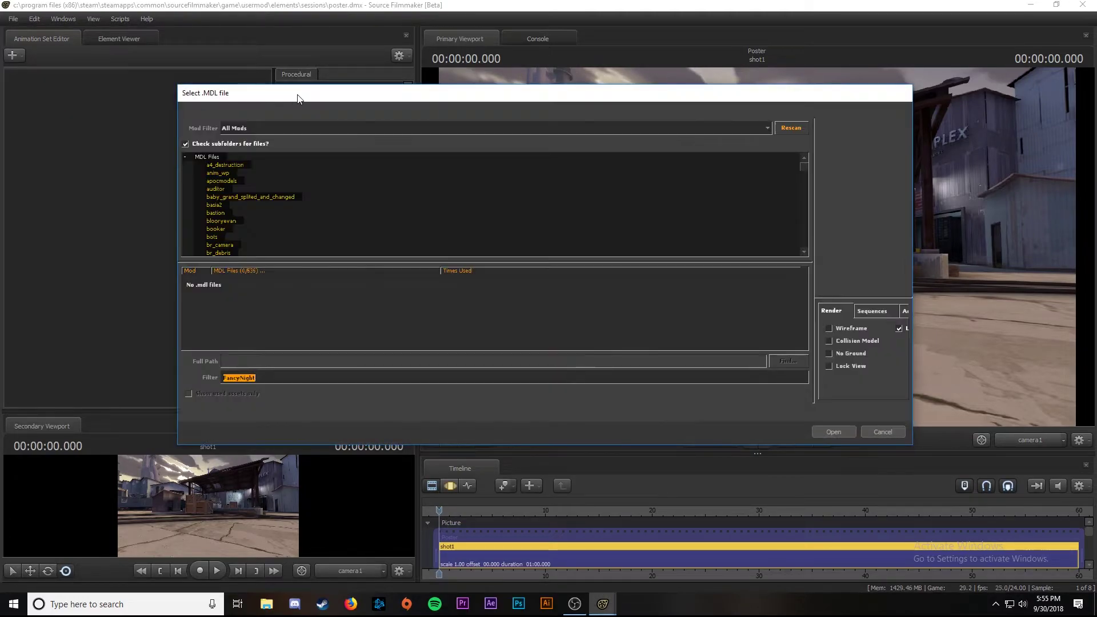
{"action": "mouse_move", "coordinate": [297, 99]}
{"action": "left_mouse_down"}
{"action": "mouse_move", "coordinate": [325, 98]}
{"action": "mouse_move", "coordinate": [299, 99]}
{"action": "left_mouse_up"}
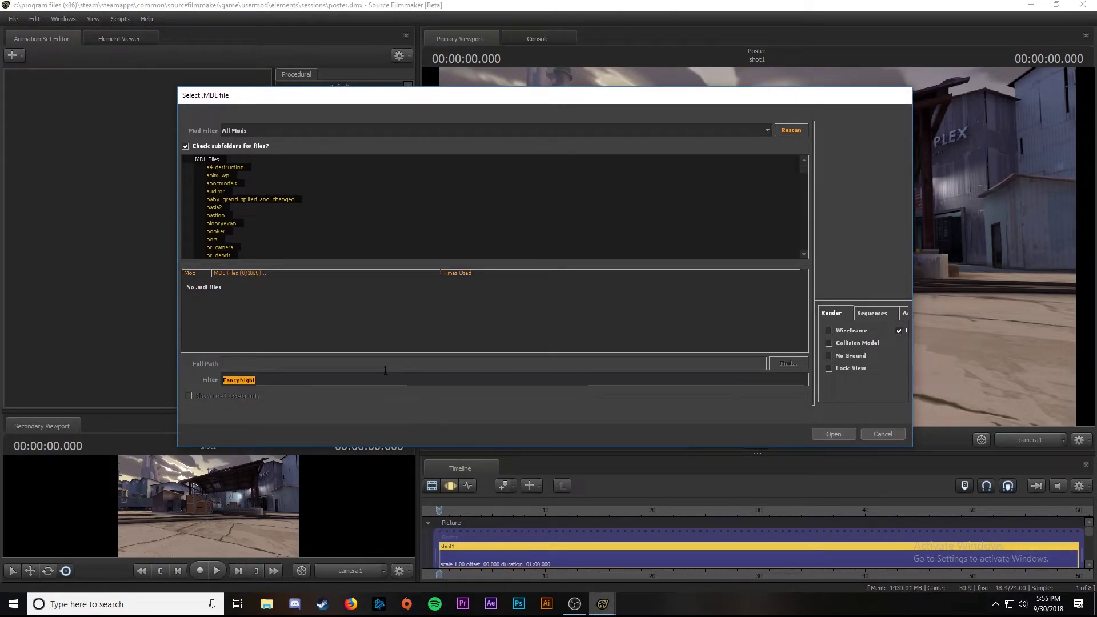
{"action": "key", "text": "BackSpace"}
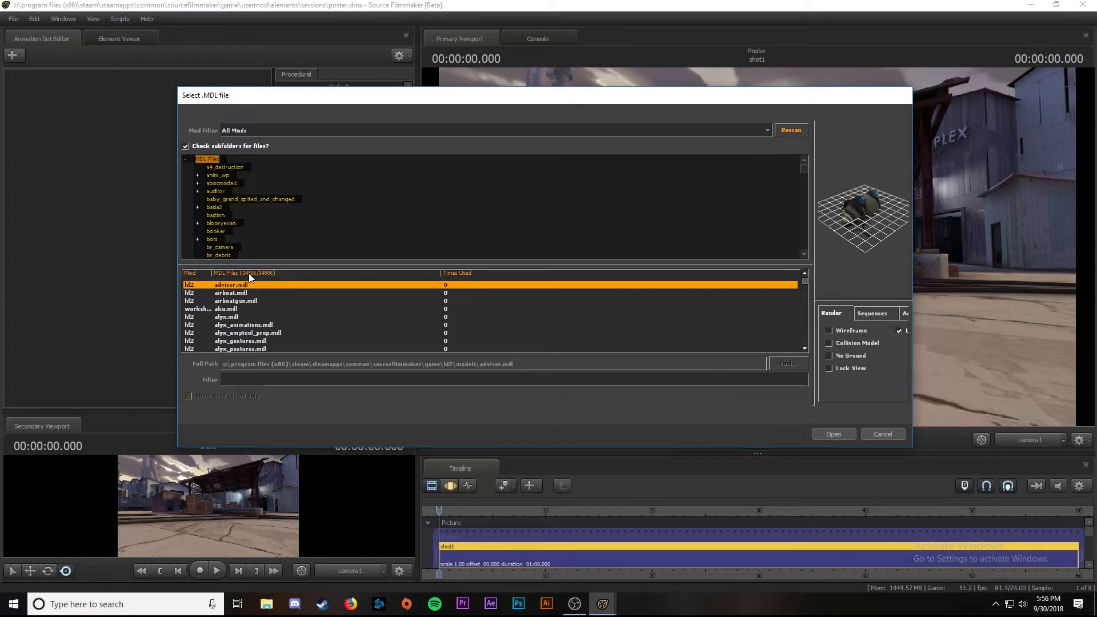
{"action": "type", "text": "hairsty"}
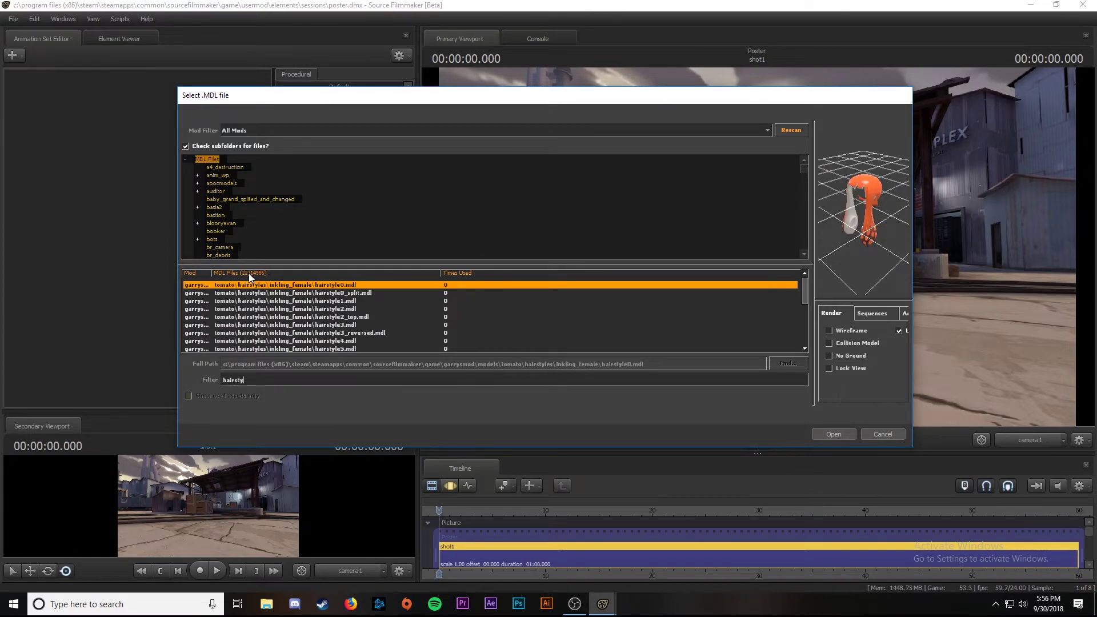
{"action": "type", "text": "le"}
{"action": "key", "text": "Down"}
{"action": "key", "text": "Down"}
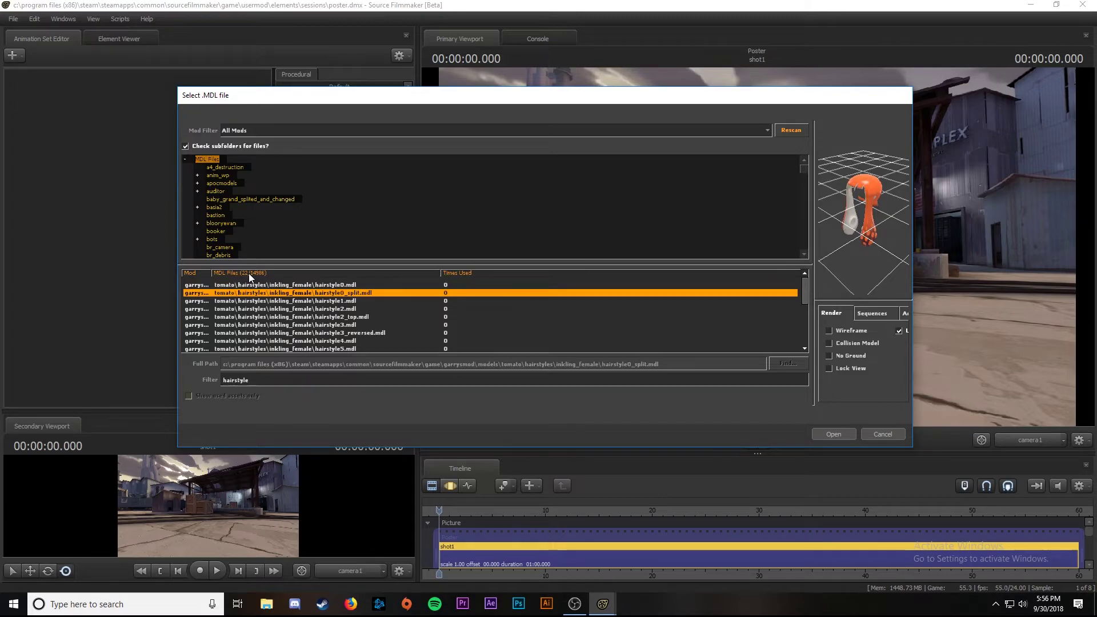
{"action": "key", "text": "Down"}
{"action": "key", "text": "Down"}
{"action": "key", "text": "Down"}
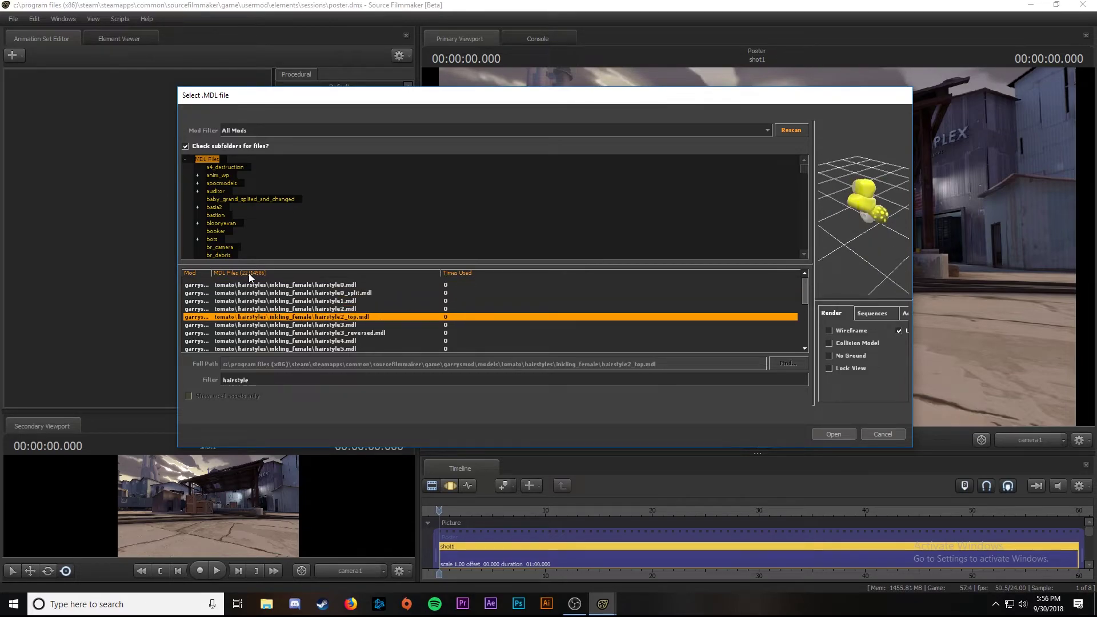
{"action": "key", "text": "Down"}
{"action": "key", "text": "Down"}
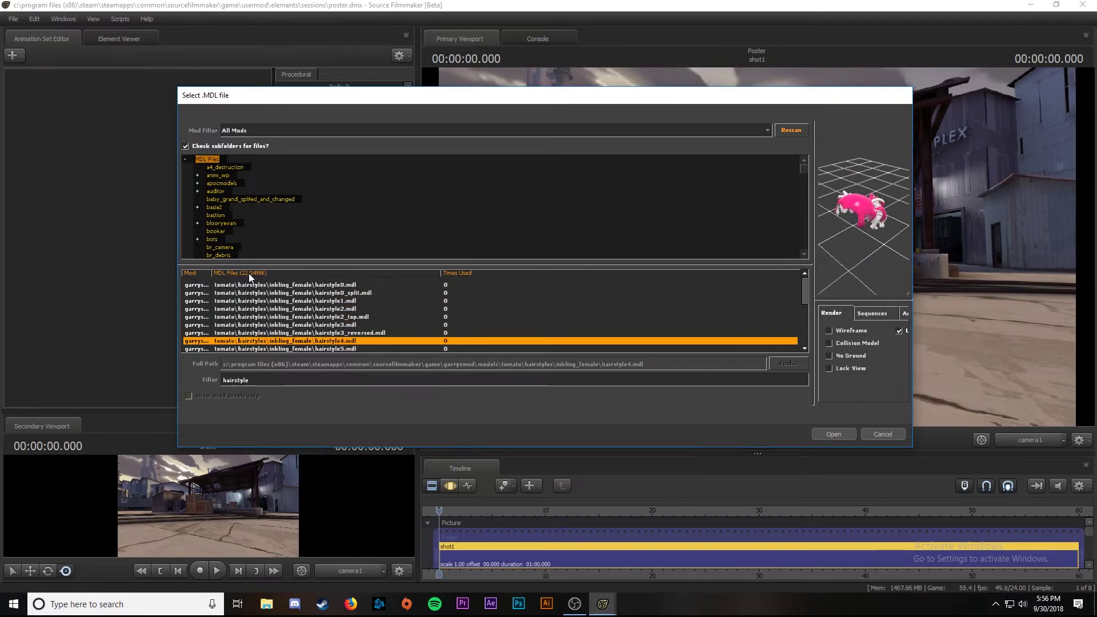
Step: Load hairstyle4.mdl, switch to Work Camera and orbit around the model
{"action": "key", "text": "Return"}
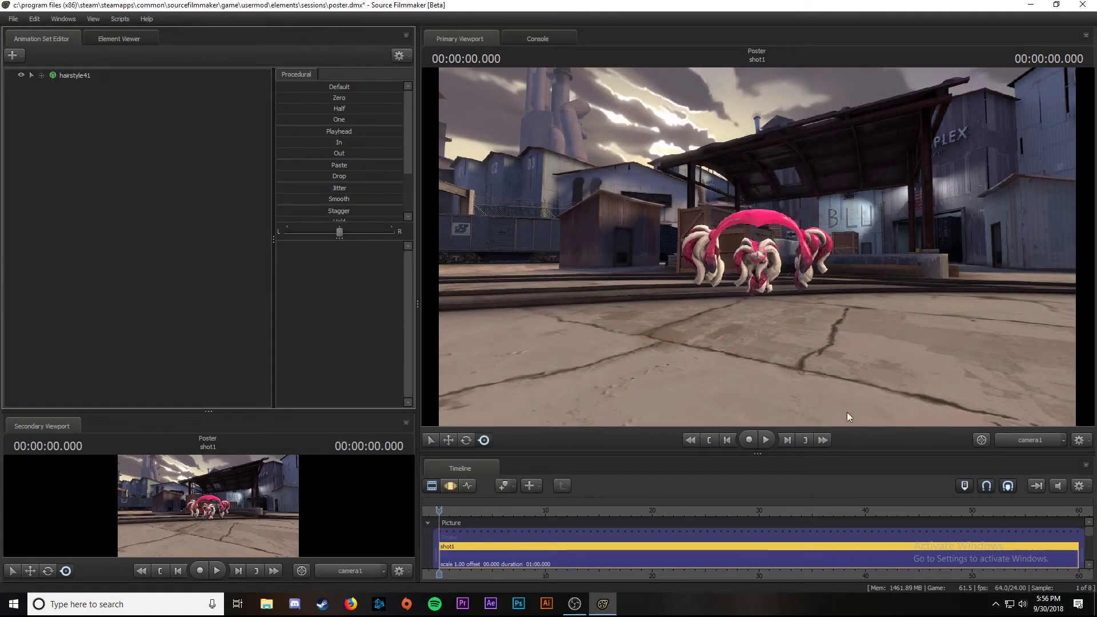
{"action": "left_click", "coordinate": [1030, 439], "text": "ctrl"}
{"action": "left_click_drag", "start_coordinate": [975, 362], "coordinate": [1044, 362]}
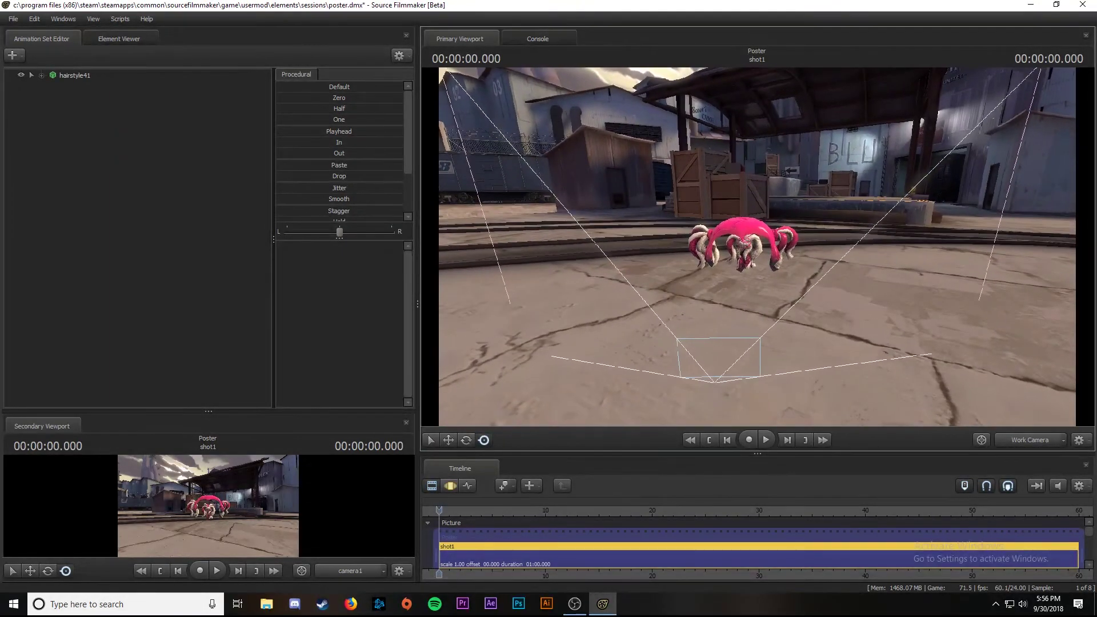